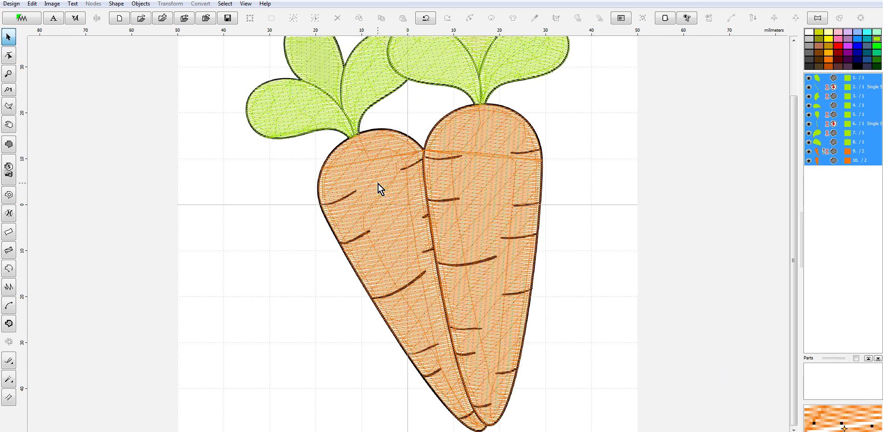
pyautogui.scroll(-1, 392, 186)
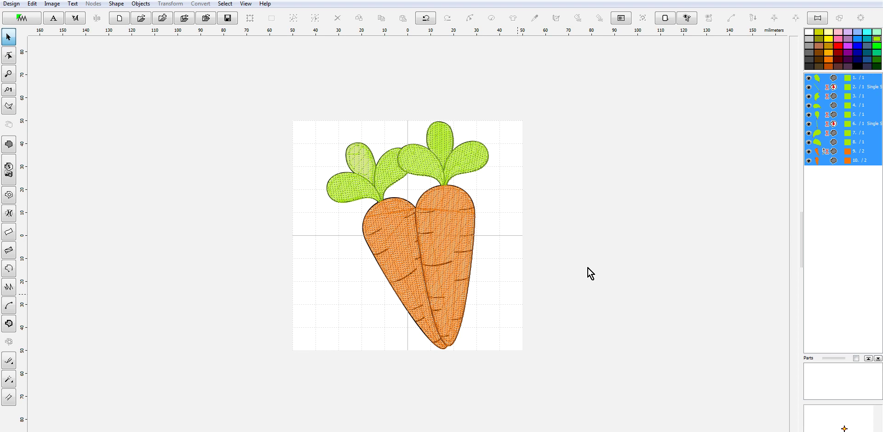
pyautogui.click(10, 382)
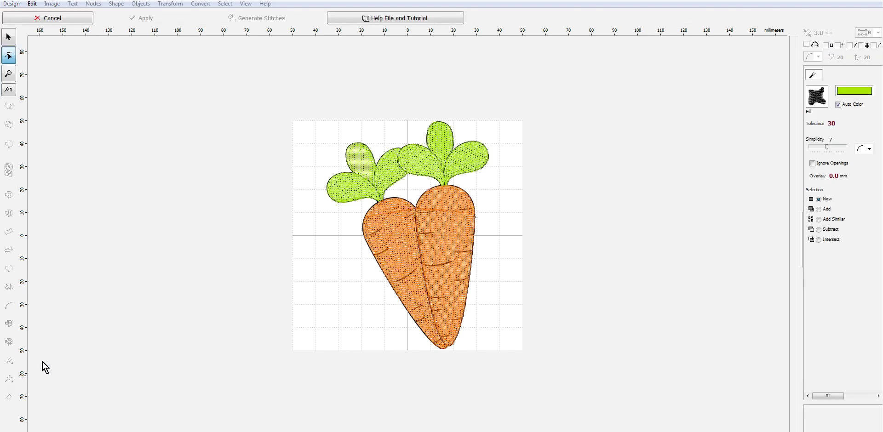
pyautogui.click(41, 18)
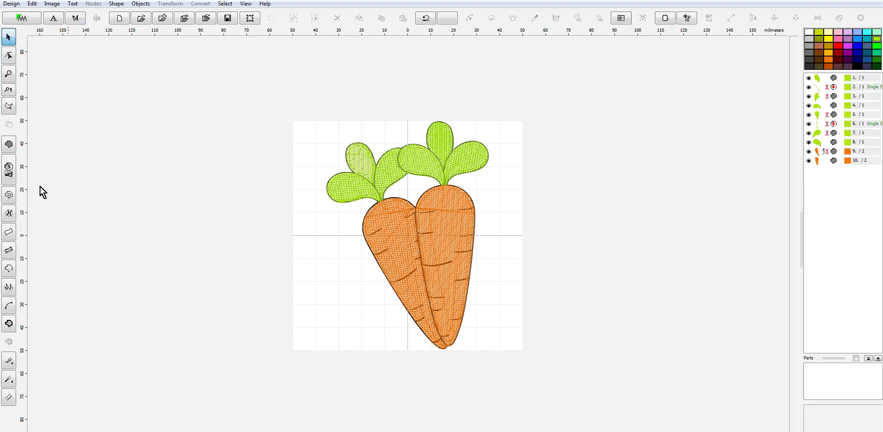
# - Trace the image's black carrot lines with the Magic Wand as Single Stitch outline objects and apply the result
pyautogui.click(9, 383)
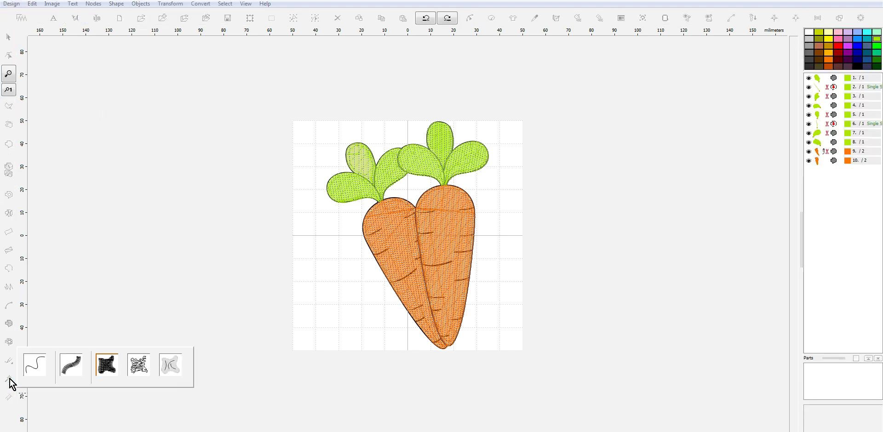
pyautogui.click(37, 369)
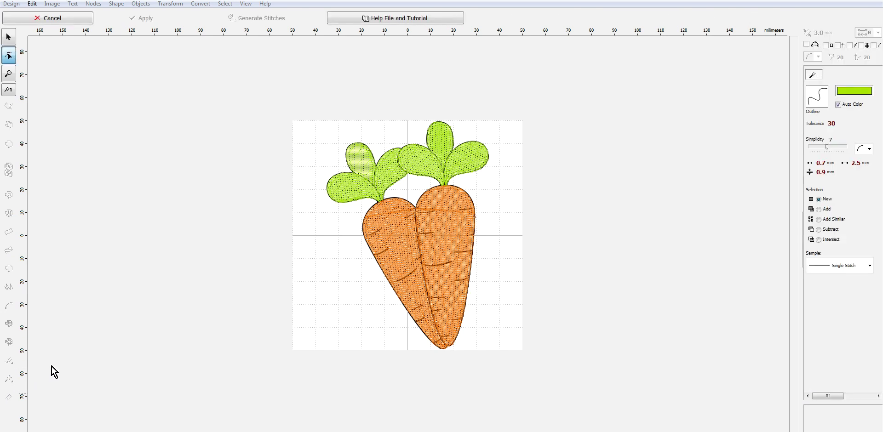
pyautogui.scroll(5, 408, 254)
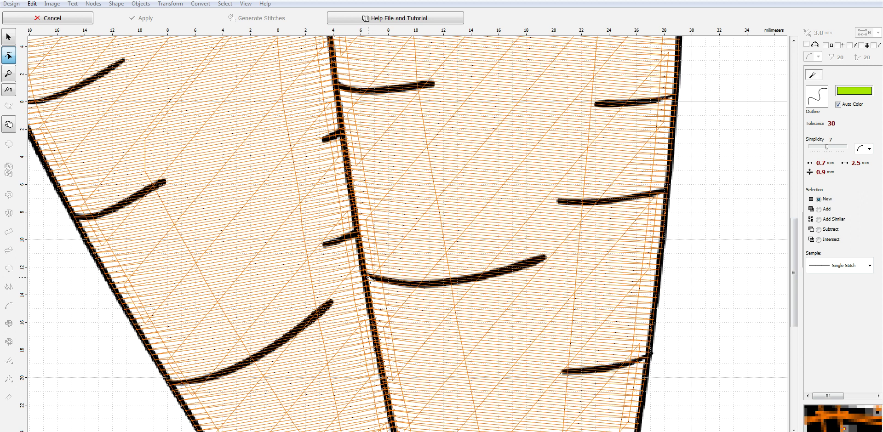
pyautogui.click(368, 278)
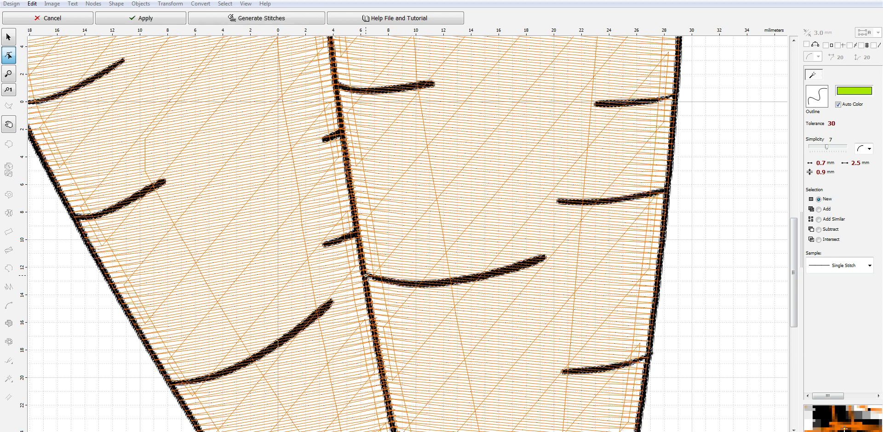
pyautogui.rightClick(370, 277)
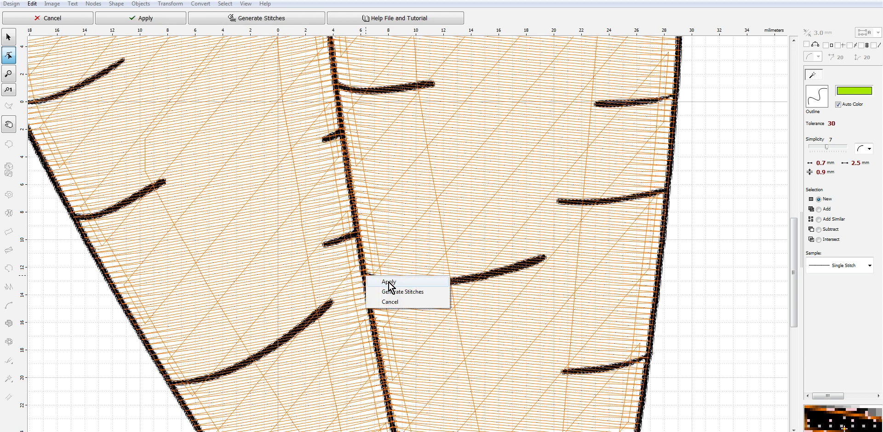
pyautogui.click(388, 282)
pyautogui.scroll(-6, 785, 290)
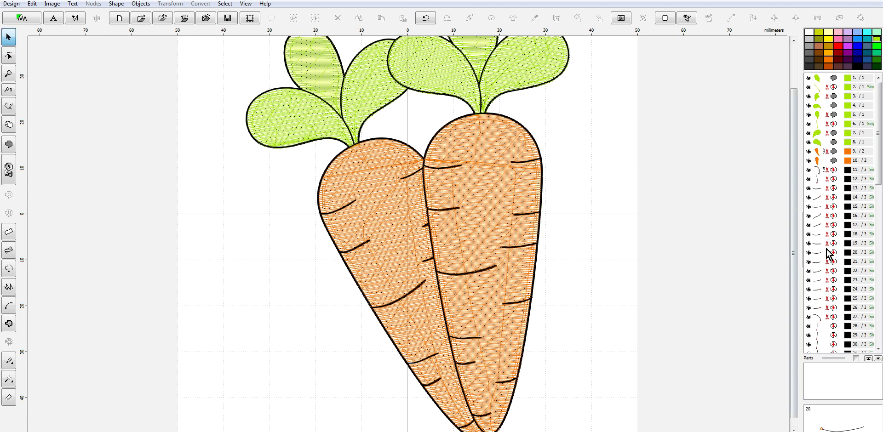
# - Inspect individual black outline objects in the list to see which parts of the carrots and leaves they cover
pyautogui.moveTo(879, 238); pyautogui.dragTo(880, 340)
pyautogui.click(819, 170)
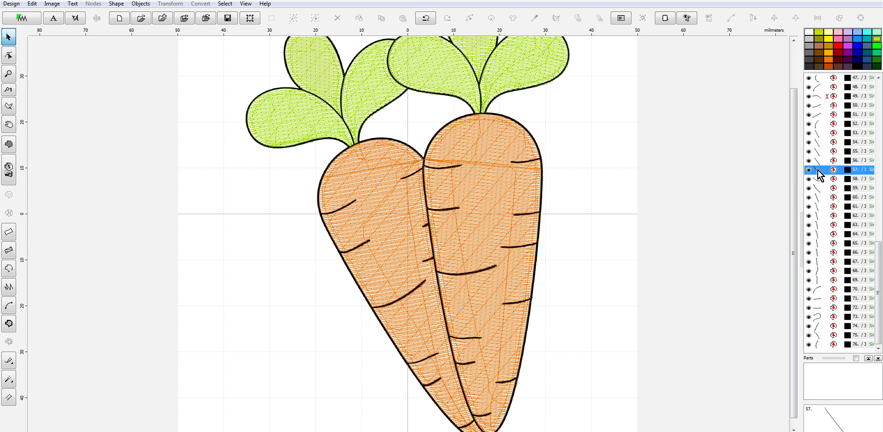
pyautogui.click(819, 161)
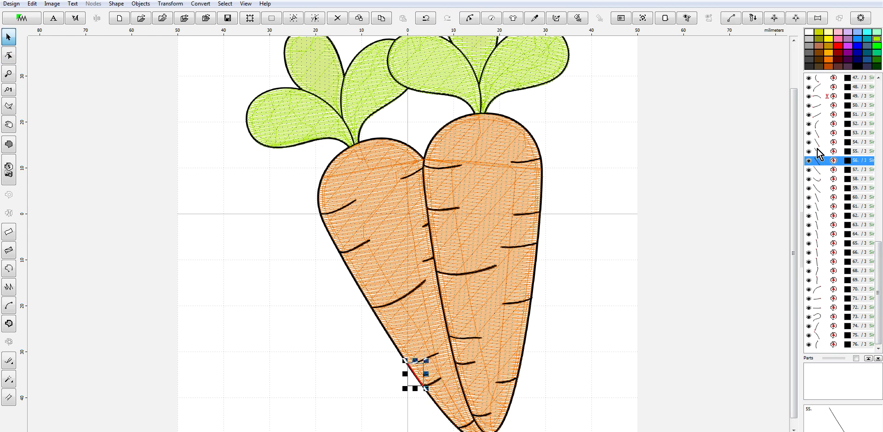
pyautogui.click(819, 150)
pyautogui.click(821, 141)
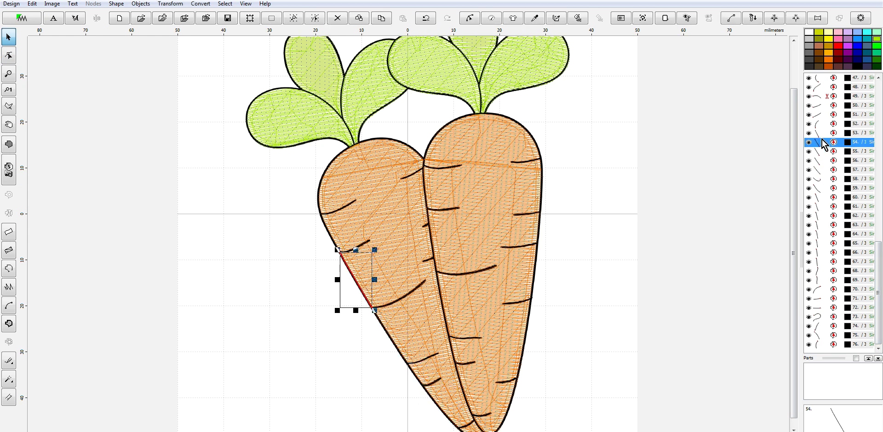
pyautogui.click(821, 133)
pyautogui.click(816, 124)
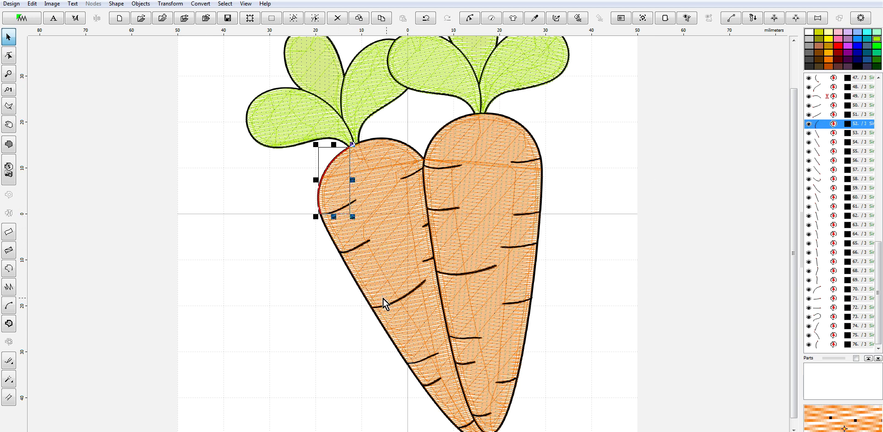
pyautogui.click(819, 298)
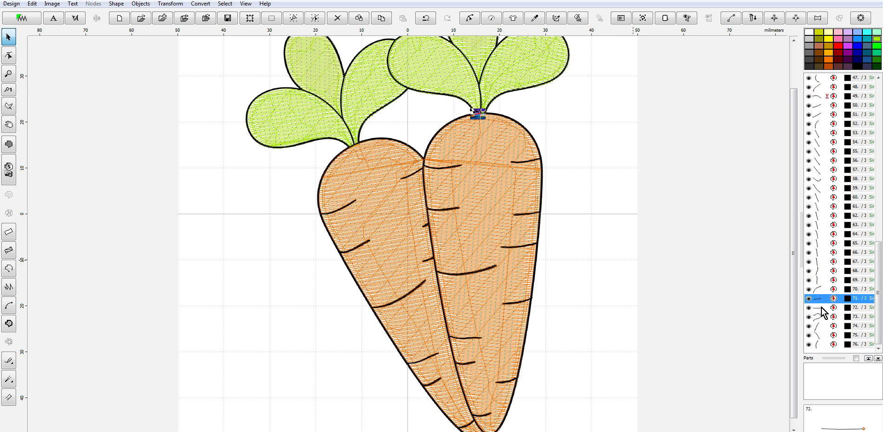
pyautogui.click(819, 307)
pyautogui.click(818, 316)
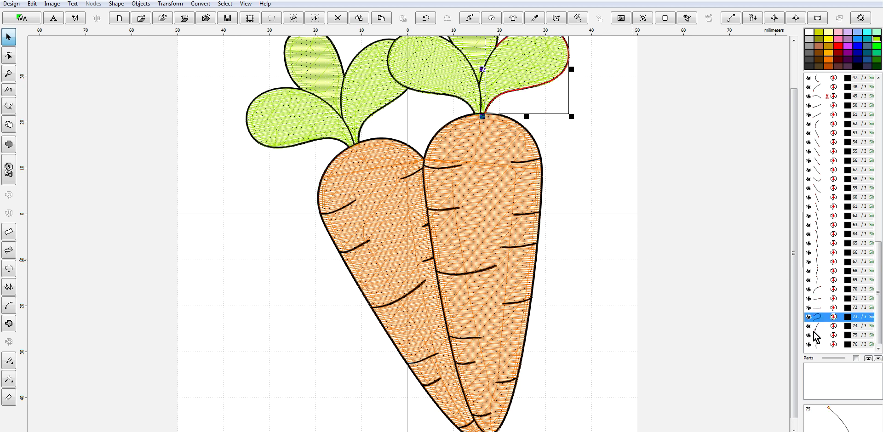
pyautogui.press('-')
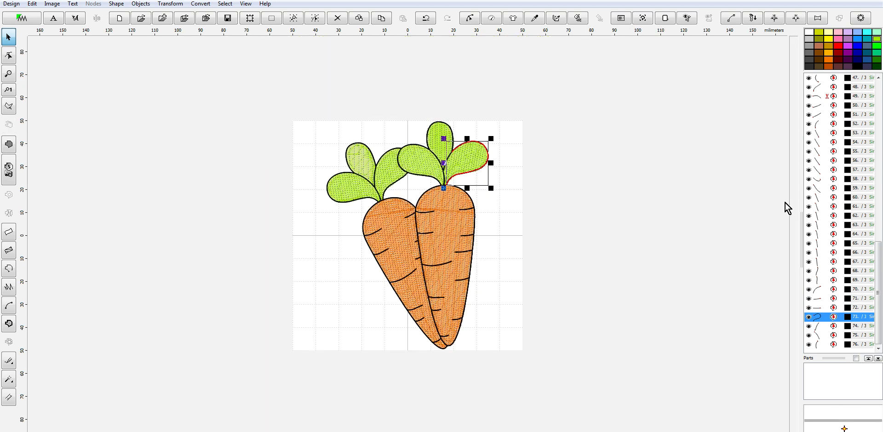
# - Select all black outline objects from 11 to 76 and review the available commands for arranging outline parts
pyautogui.moveTo(877, 264); pyautogui.dragTo(861, 123)
pyautogui.click(810, 143)
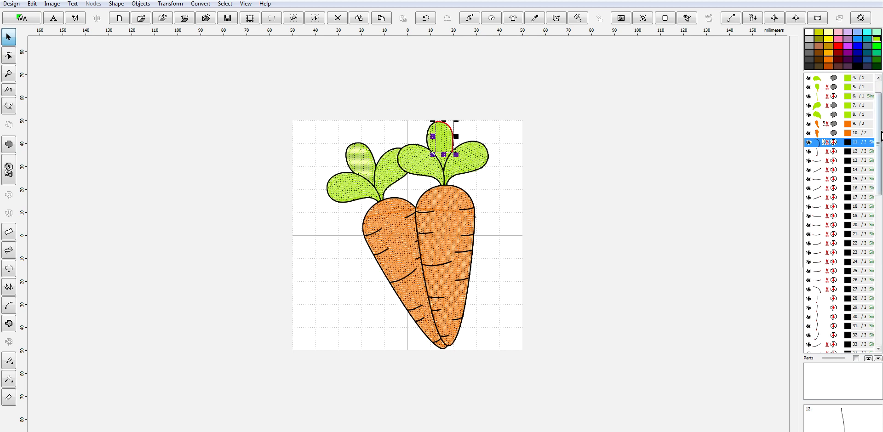
pyautogui.scroll(-14, 819, 340)
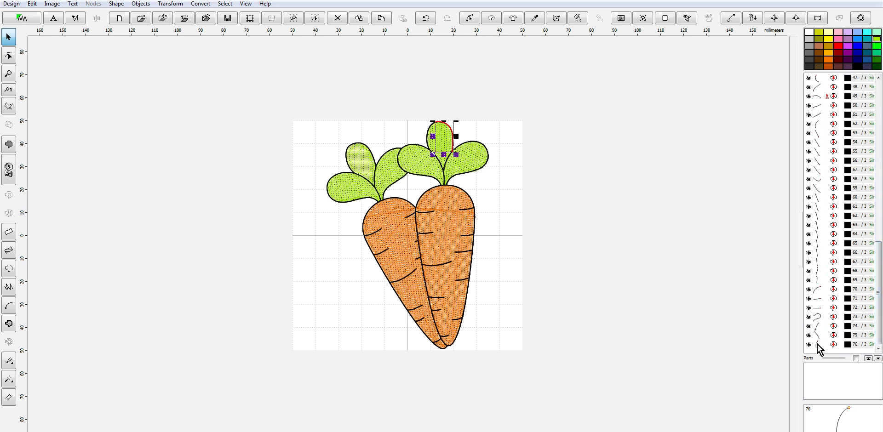
pyautogui.keyDown('shift'); pyautogui.click(817, 344); pyautogui.keyUp('shift')
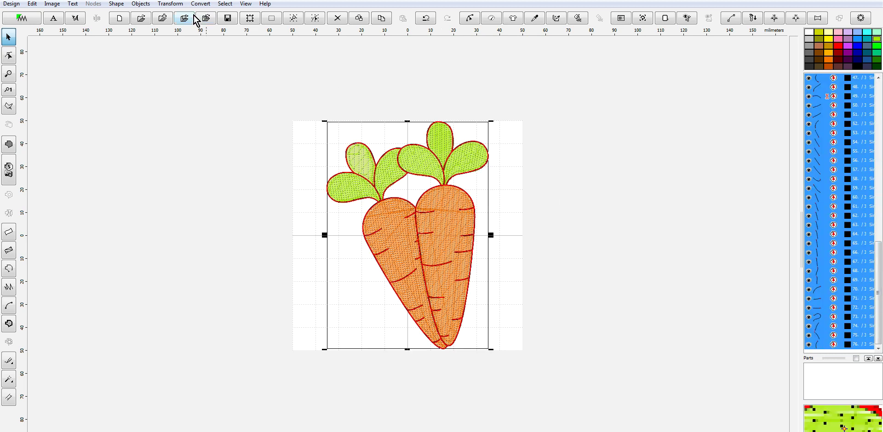
pyautogui.click(170, 3)
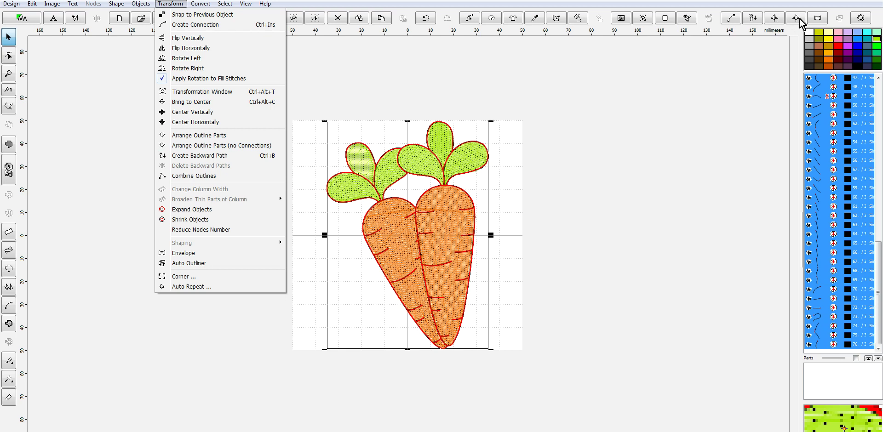
pyautogui.click(642, 117)
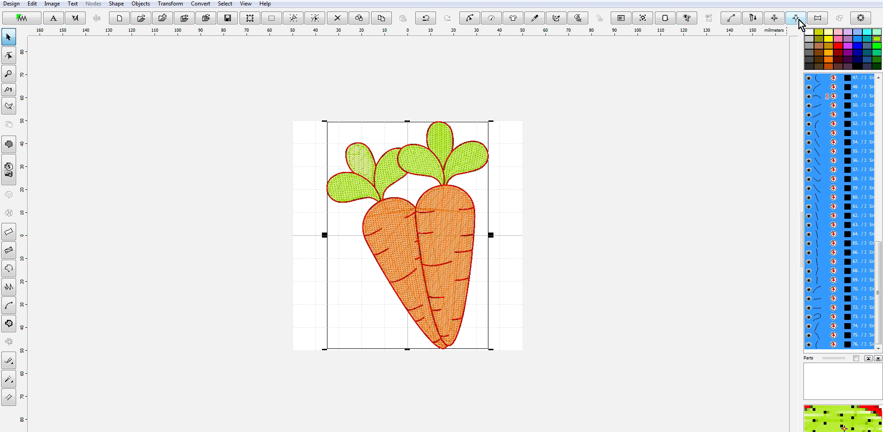
pyautogui.click(776, 23)
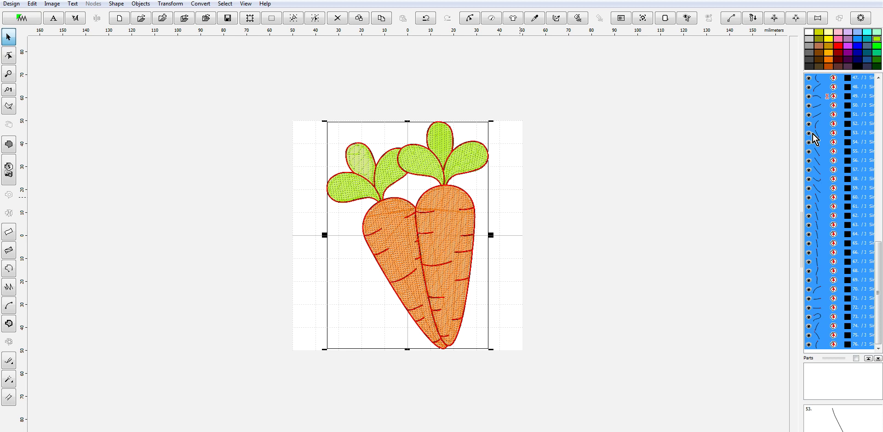
# - Change the selected outlines to the Redwork sample and arrange the outline parts into one object
pyautogui.rightClick(823, 166)
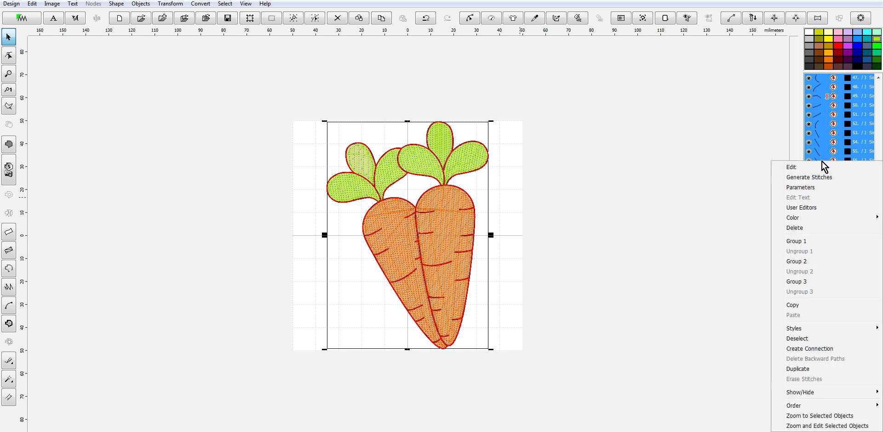
pyautogui.click(823, 189)
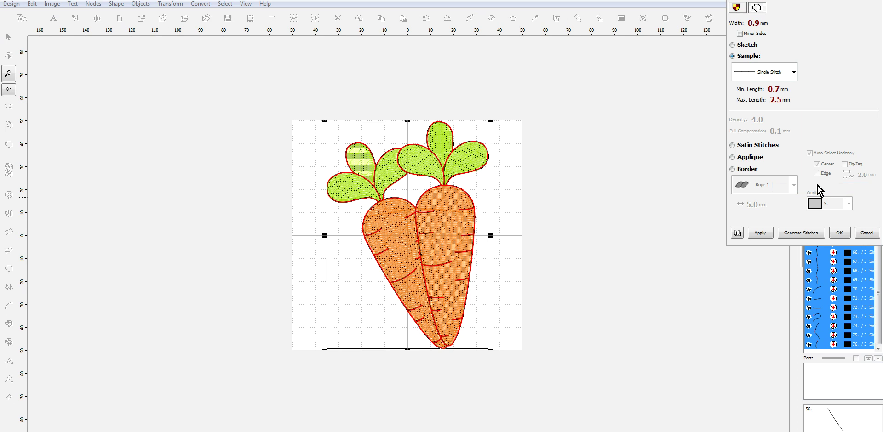
pyautogui.click(793, 73)
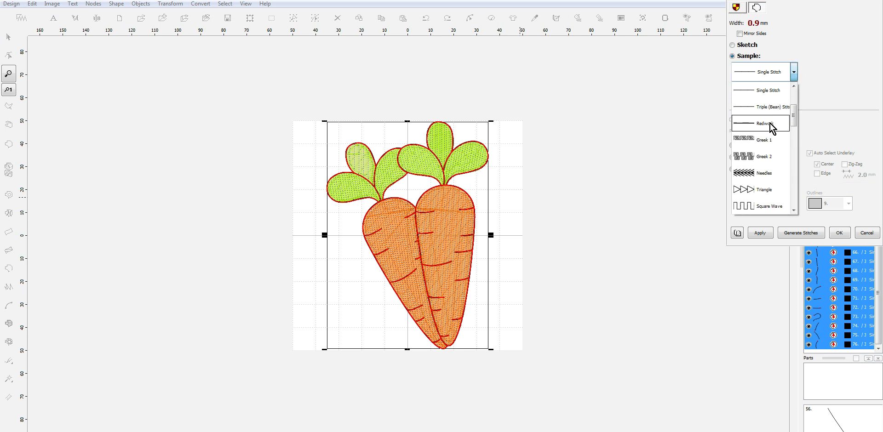
pyautogui.click(770, 123)
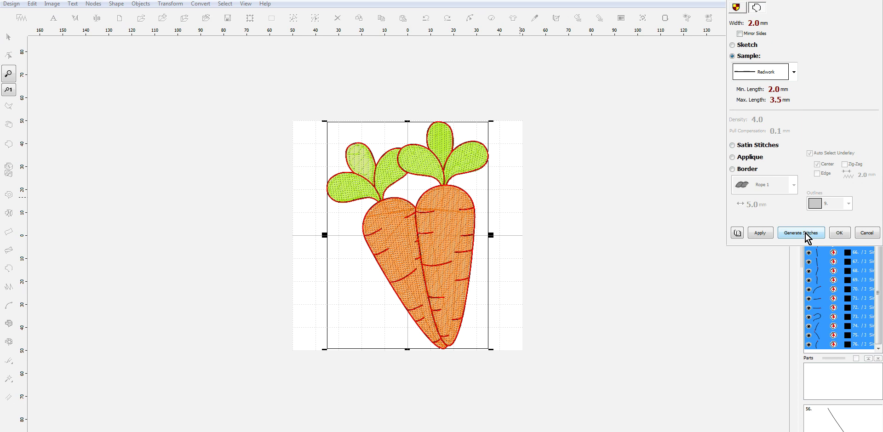
pyautogui.click(839, 233)
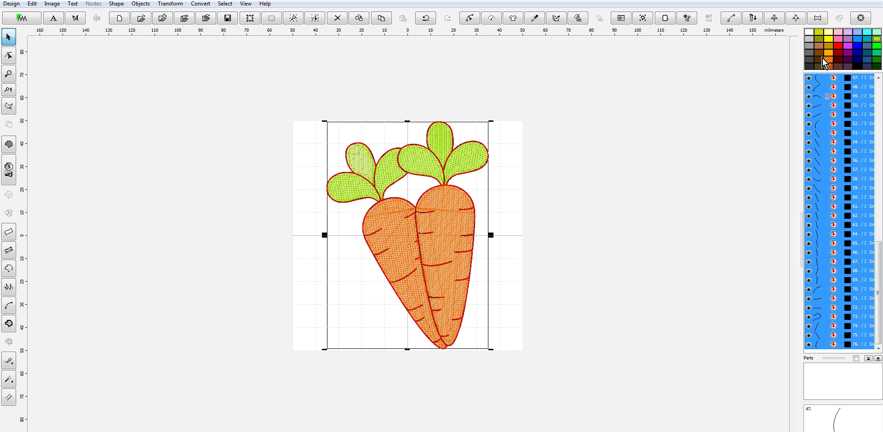
pyautogui.click(796, 19)
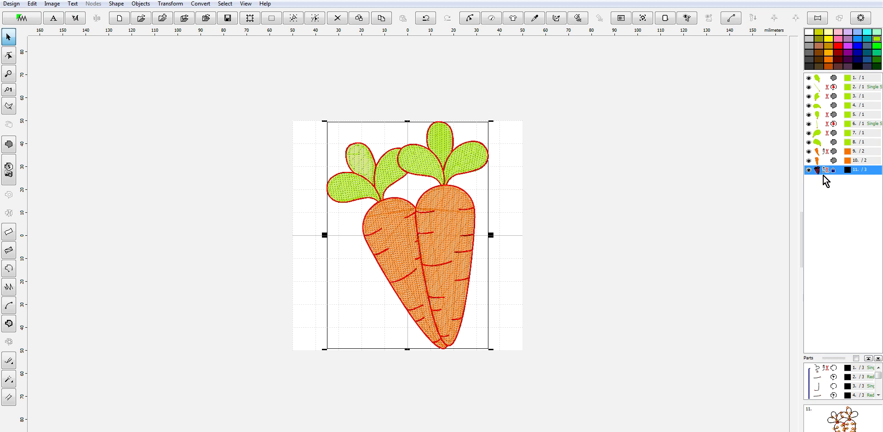
# - Generate stitches for the arranged black outline and watch its 3D stitch simulation at speed 10
pyautogui.rightClick(823, 175)
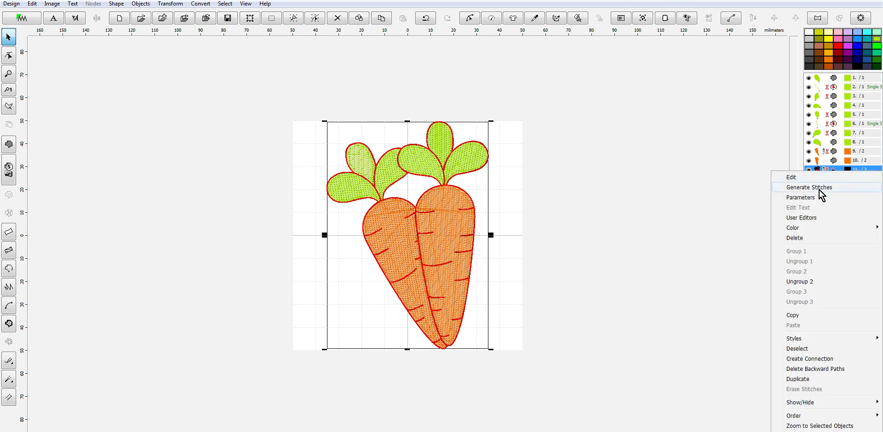
pyautogui.click(819, 187)
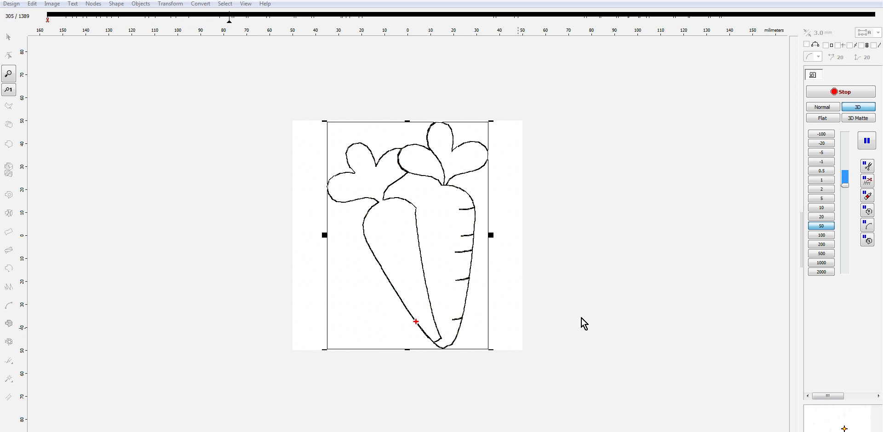
pyautogui.click(821, 207)
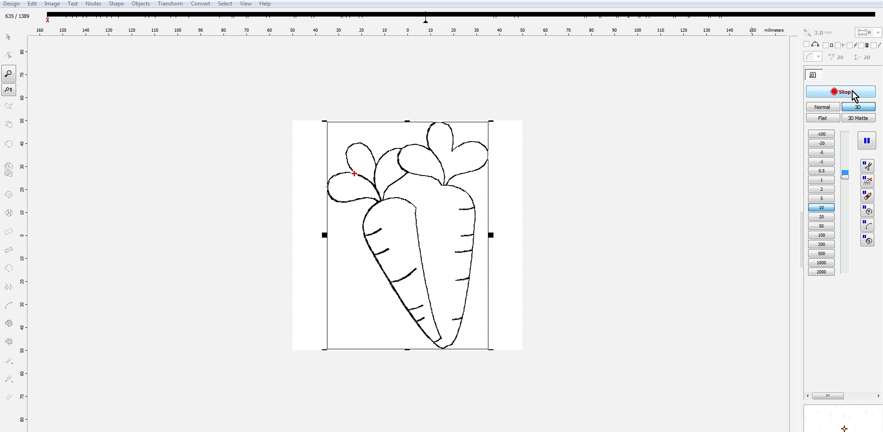
pyautogui.click(852, 92)
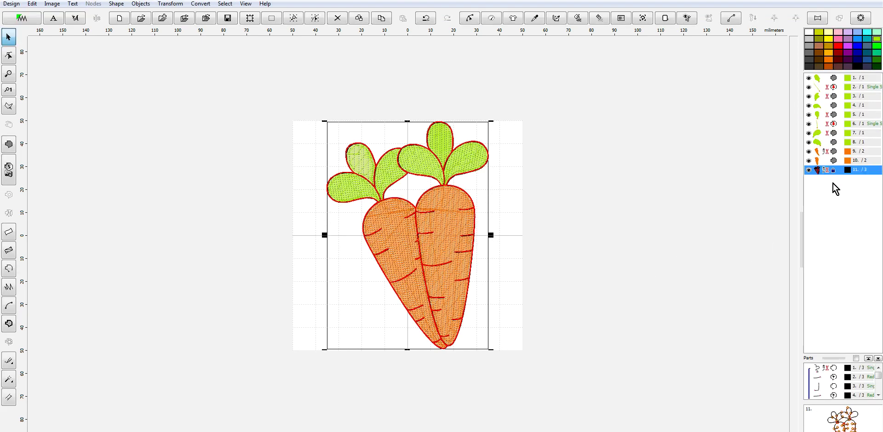
# - Delete the arranged black outline object and select leaf object 8
pyautogui.rightClick(820, 173)
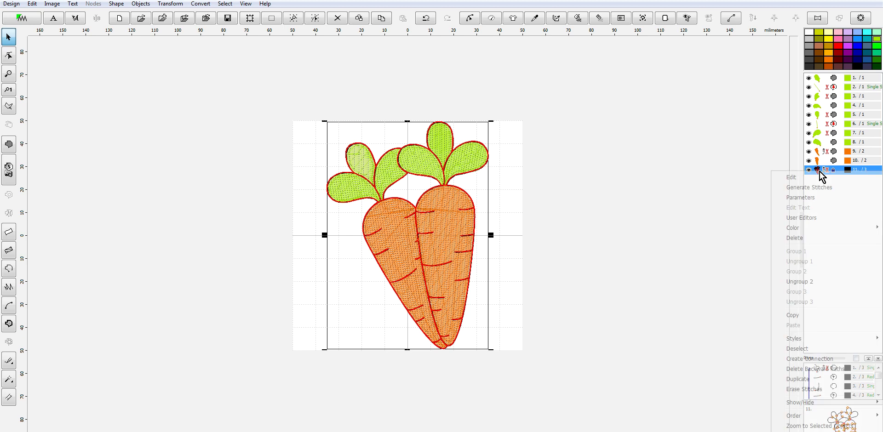
pyautogui.click(807, 239)
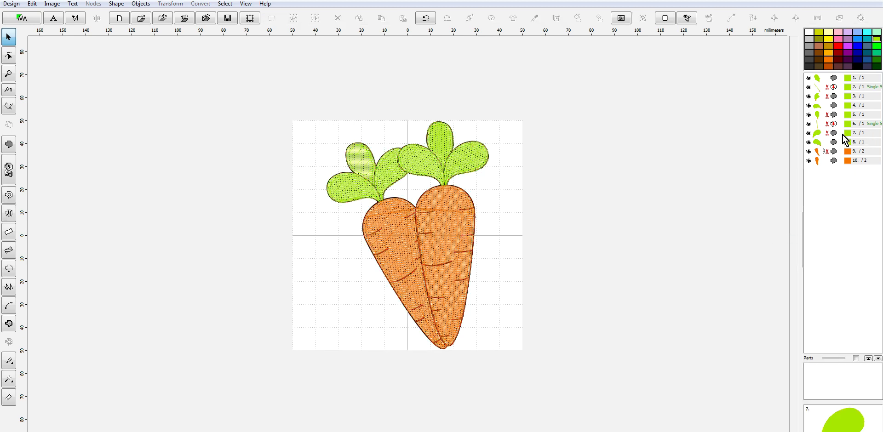
pyautogui.click(824, 143)
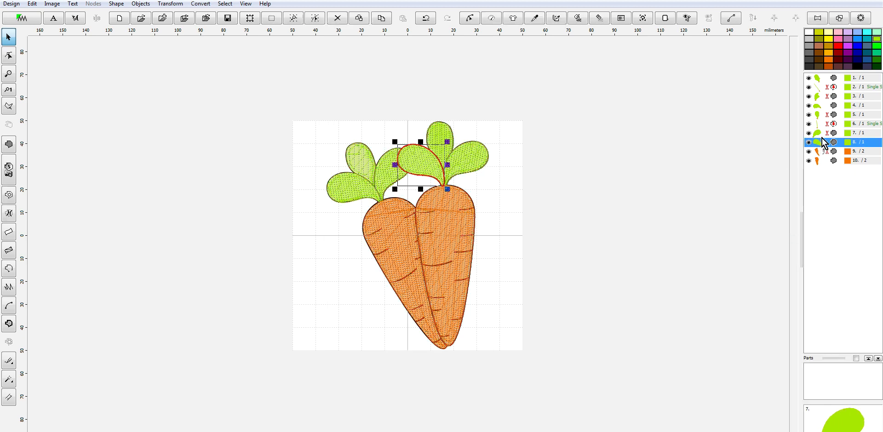
# - Create outline elements around leaf objects 1 to 8 with Auto Outliner, declining to arrange them into a compact outline
pyautogui.keyDown('shift'); pyautogui.click(815, 79); pyautogui.keyUp('shift')
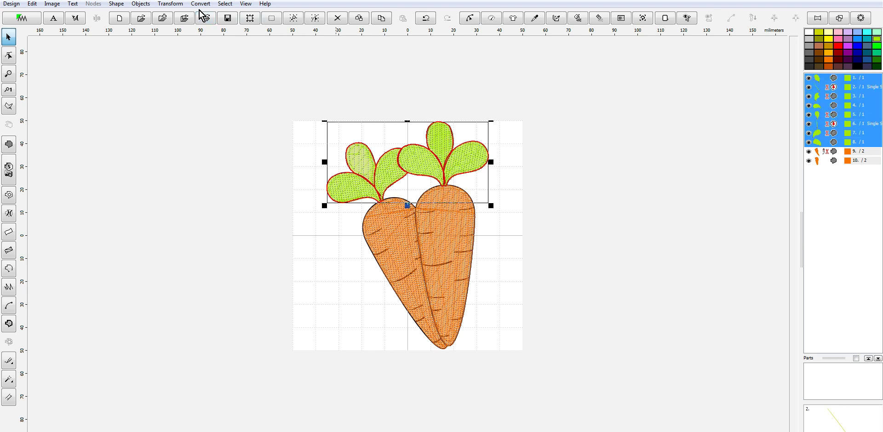
pyautogui.click(175, 5)
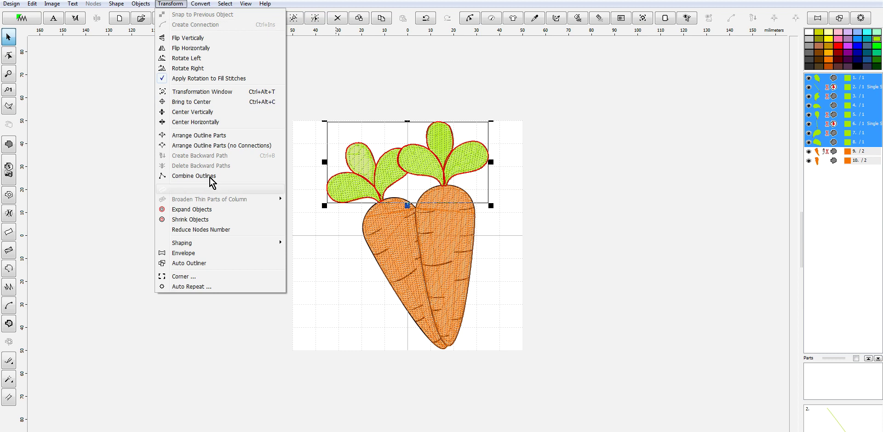
pyautogui.click(202, 267)
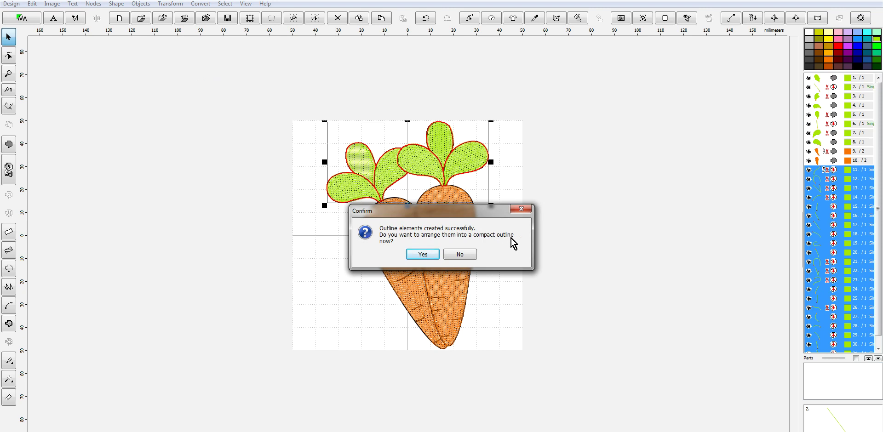
pyautogui.click(461, 256)
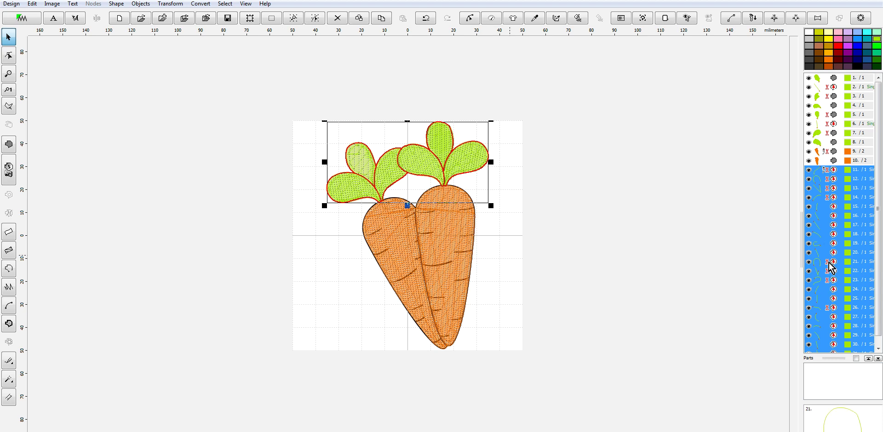
# - Change the new green leaf outlines to the Redwork sample and arrange the outline parts into one object
pyautogui.rightClick(822, 223)
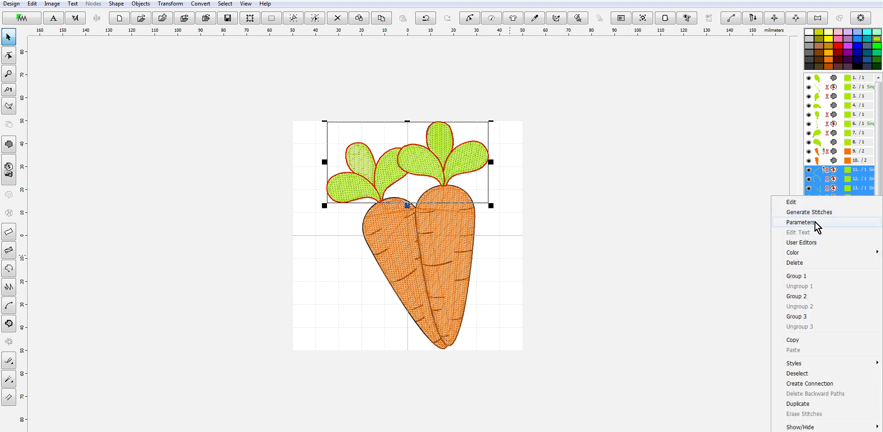
pyautogui.click(812, 223)
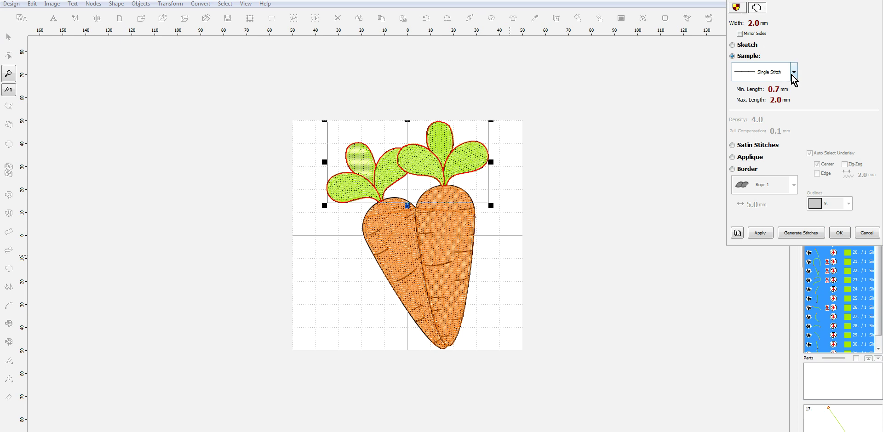
pyautogui.click(795, 74)
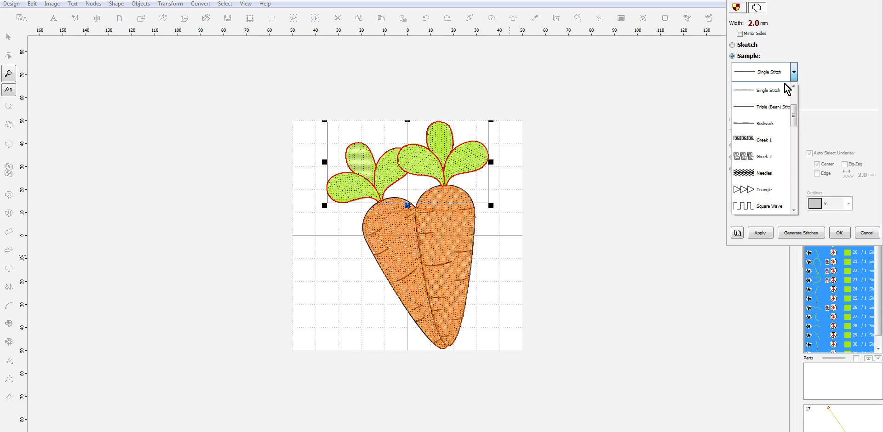
pyautogui.click(769, 128)
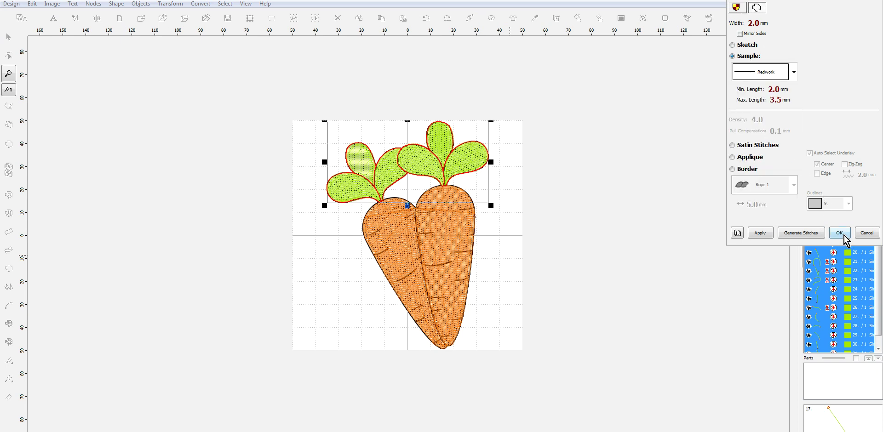
pyautogui.click(840, 233)
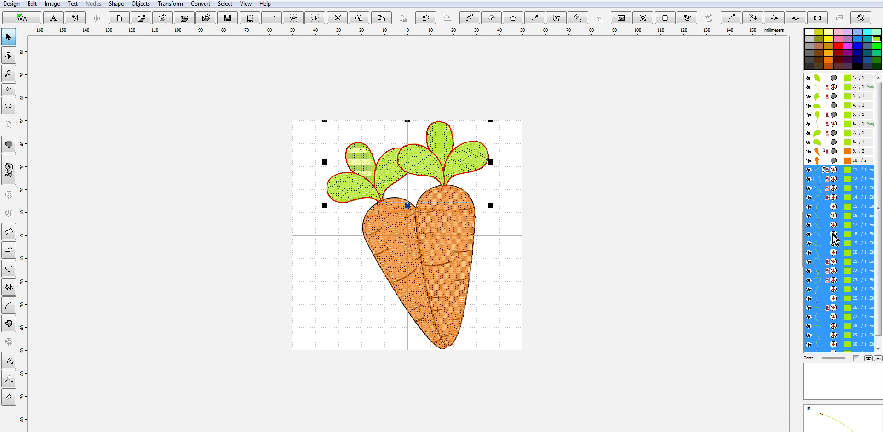
pyautogui.click(796, 18)
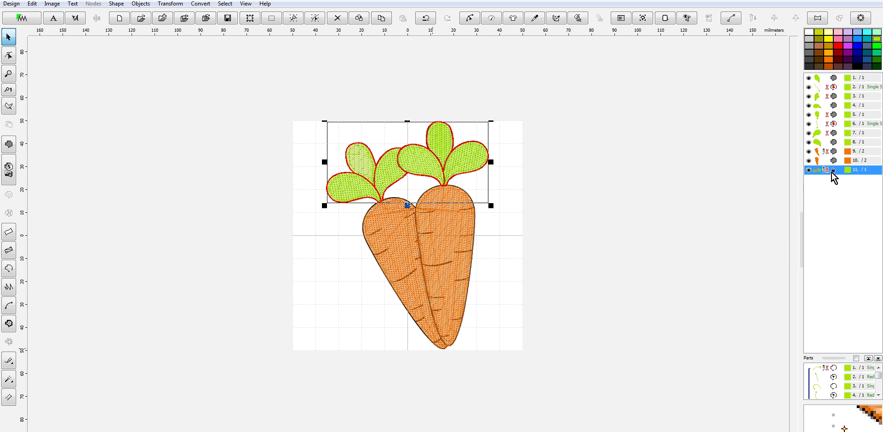
# - Hide the filled leaf objects 1 to 8 so only their outline and the carrots show
pyautogui.click(819, 143)
pyautogui.keyDown('shift'); pyautogui.click(819, 77); pyautogui.keyUp('shift')
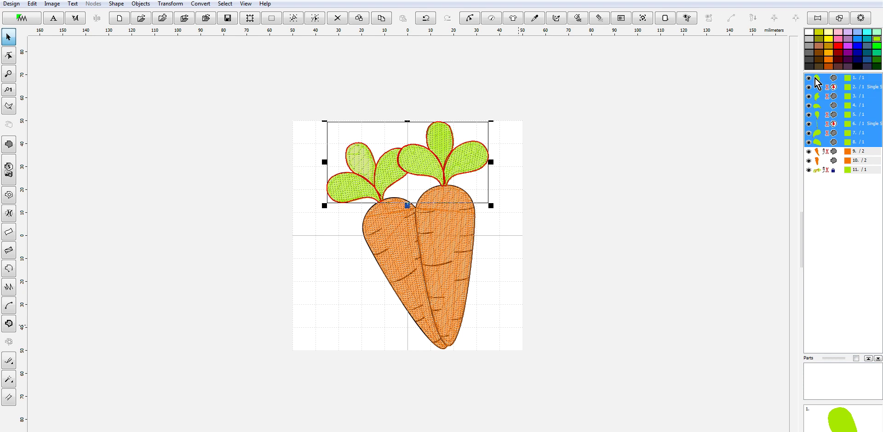
pyautogui.rightClick(819, 78)
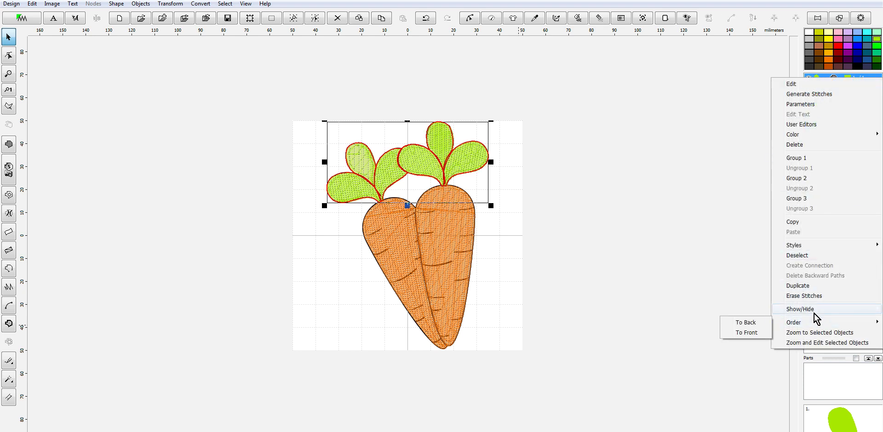
pyautogui.moveTo(815, 311)
pyautogui.click(714, 341)
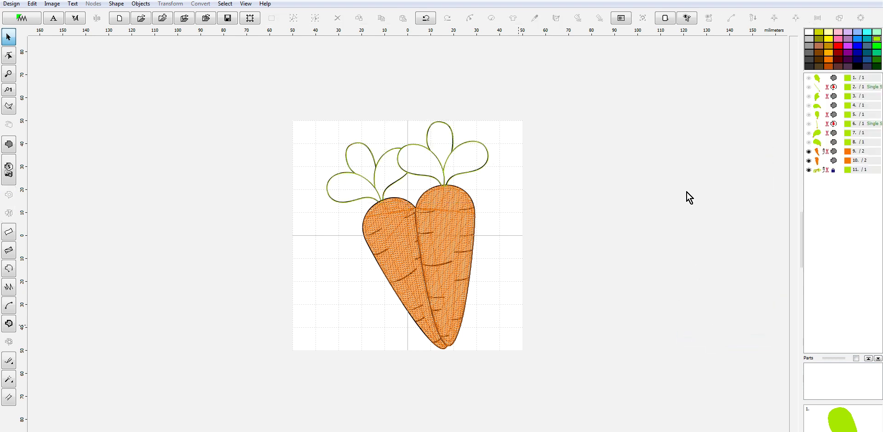
# - Generate stitches for the arranged green leaf outline and watch its 3D stitch simulation
pyautogui.scroll(2, 470, 174)
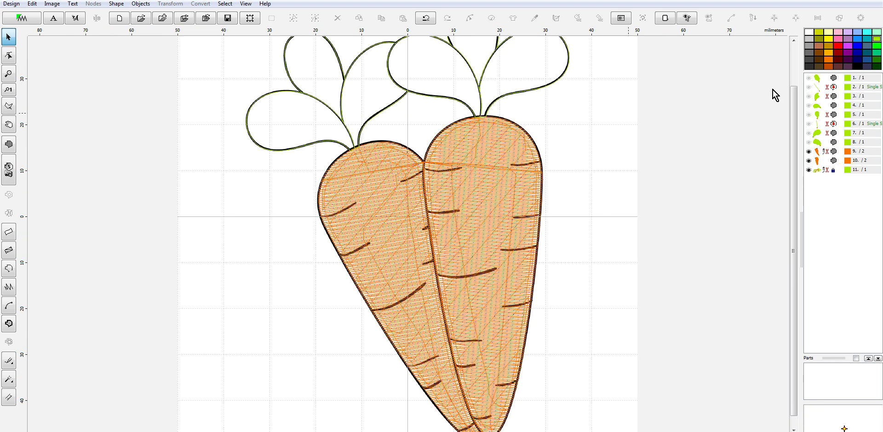
pyautogui.click(818, 171)
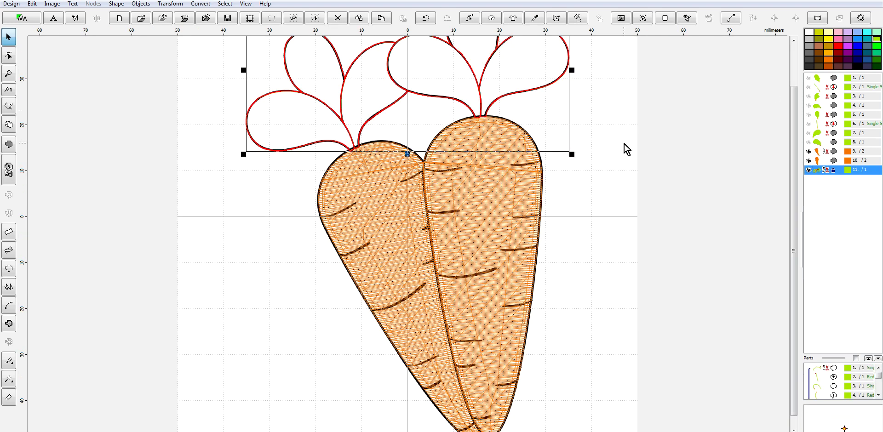
pyautogui.moveTo(792, 155); pyautogui.dragTo(791, 102)
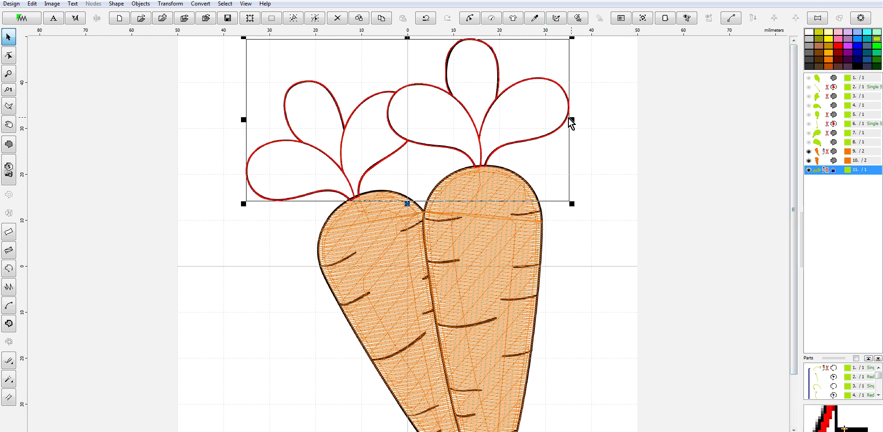
pyautogui.rightClick(546, 94)
pyautogui.click(581, 108)
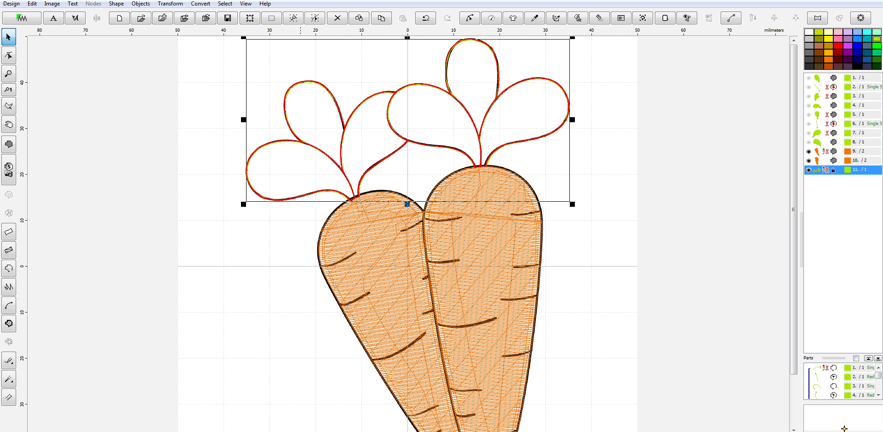
pyautogui.press('F9')
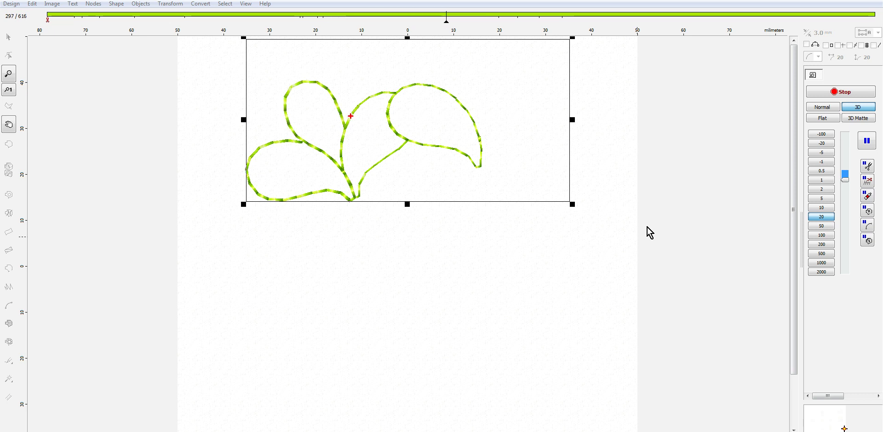
pyautogui.click(861, 90)
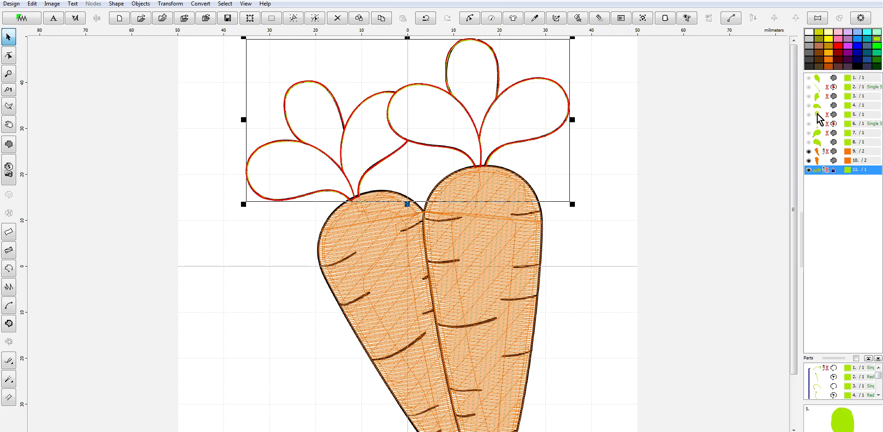
# - Show all the hidden leaf objects again
pyautogui.click(819, 133)
pyautogui.keyDown('shift'); pyautogui.click(820, 80); pyautogui.keyUp('shift')
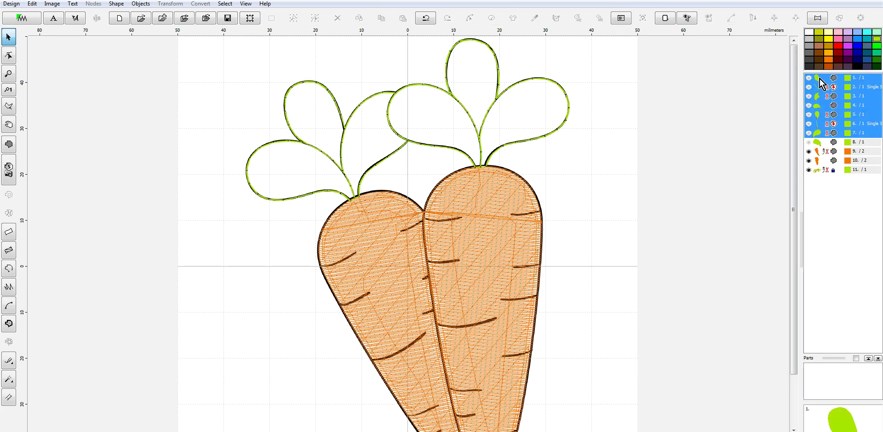
pyautogui.rightClick(820, 81)
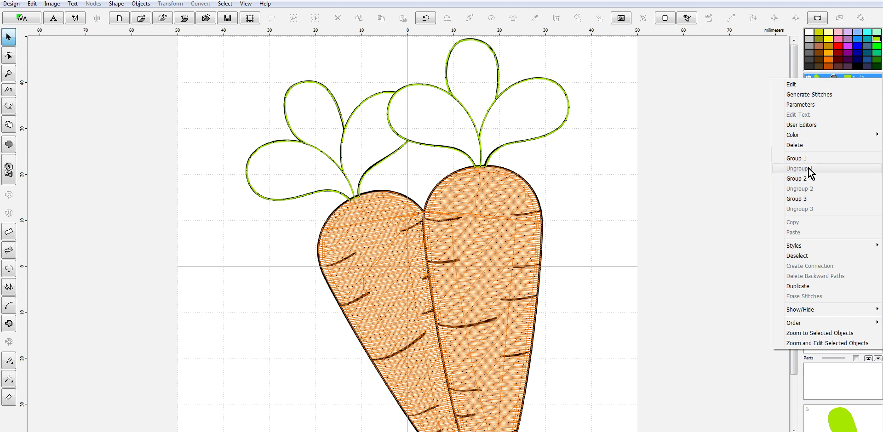
pyautogui.moveTo(817, 310)
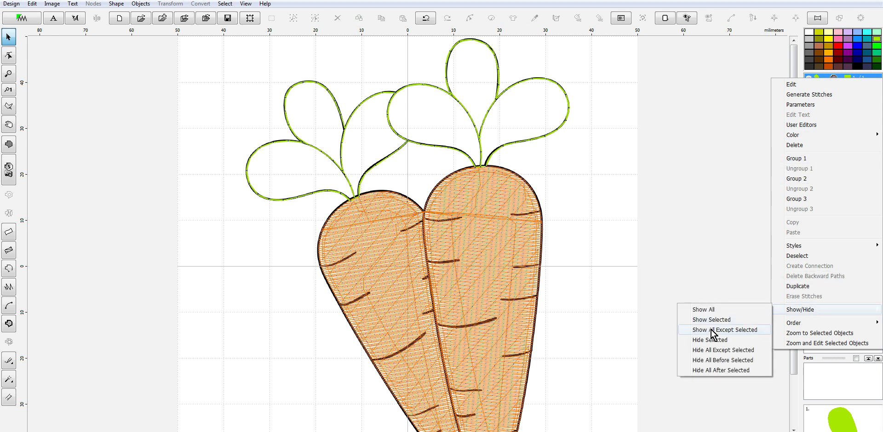
pyautogui.click(704, 310)
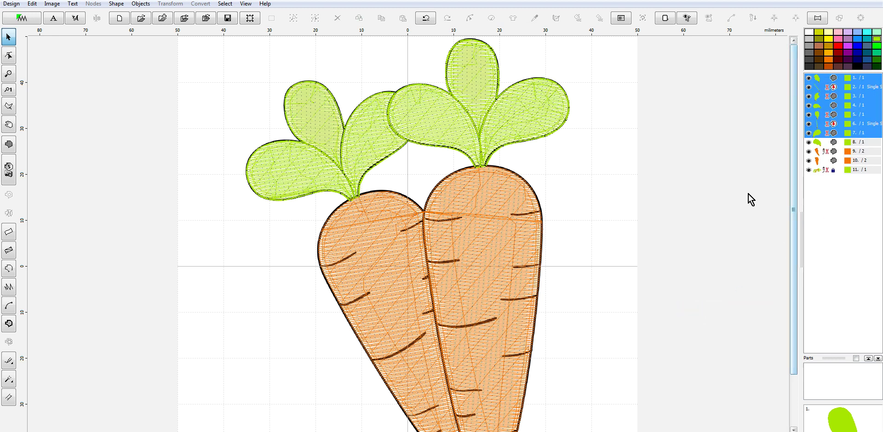
# - Reorder both carrot fills to the front so they stitch after the green leaf outline
pyautogui.click(821, 170)
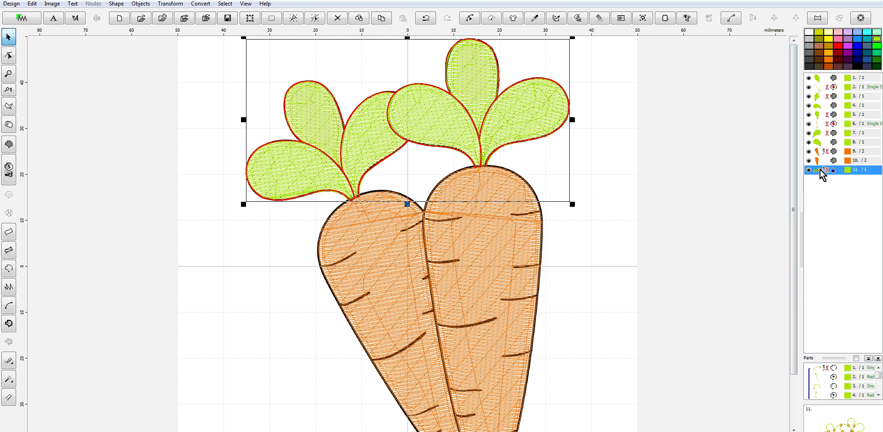
pyautogui.click(820, 153)
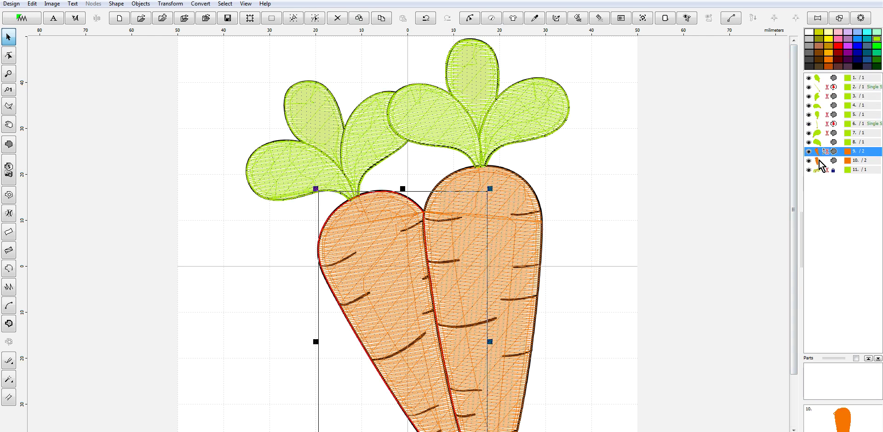
pyautogui.keyDown('ctrl'); pyautogui.click(821, 161); pyautogui.keyUp('ctrl')
pyautogui.rightClick(823, 162)
pyautogui.moveTo(794, 405)
pyautogui.click(746, 415)
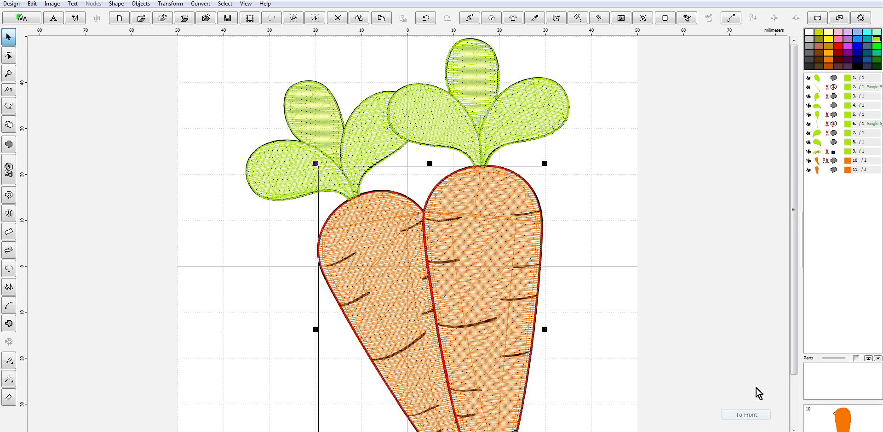
pyautogui.click(759, 393)
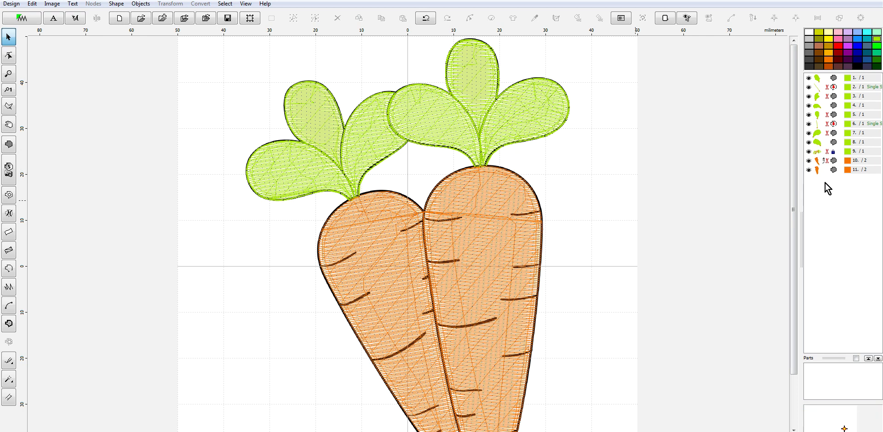
# - Create outline elements around both carrots with Auto Outliner, declining to arrange them into a compact outline
pyautogui.click(818, 162)
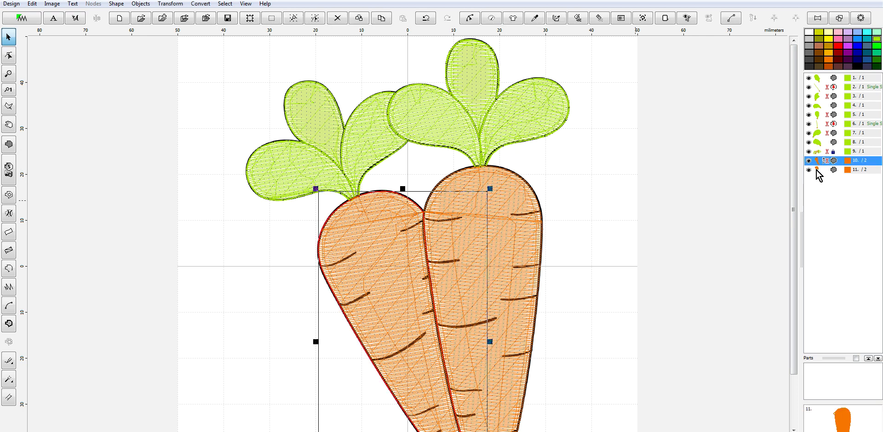
pyautogui.keyDown('ctrl'); pyautogui.click(821, 170); pyautogui.keyUp('ctrl')
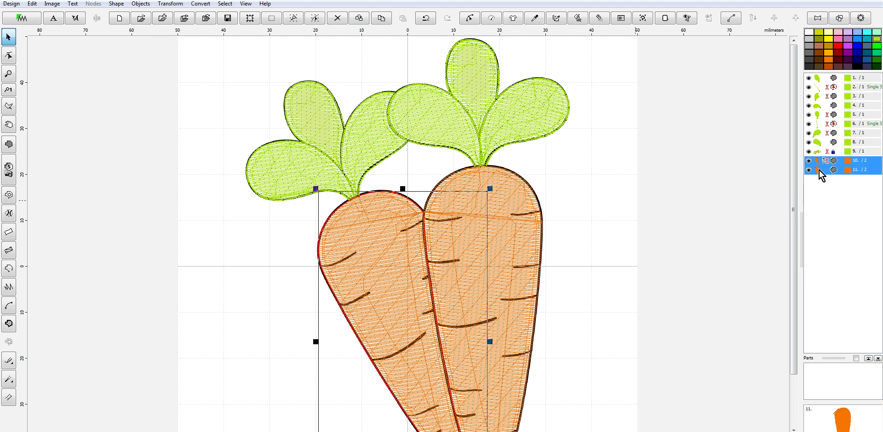
pyautogui.click(175, 5)
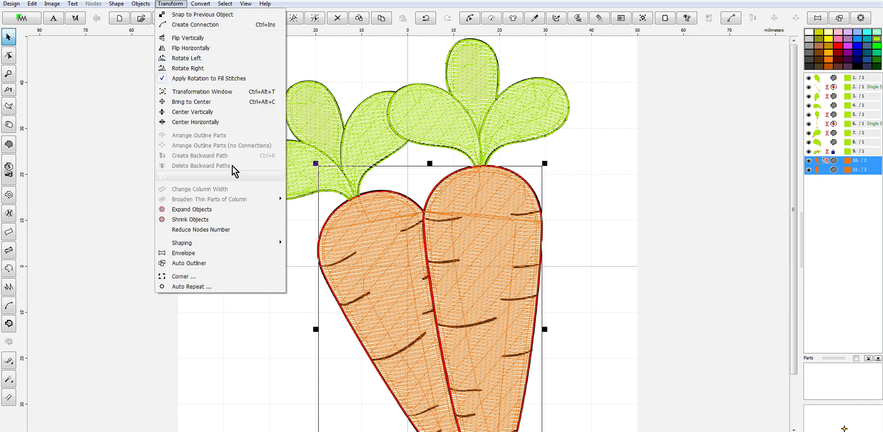
pyautogui.click(201, 264)
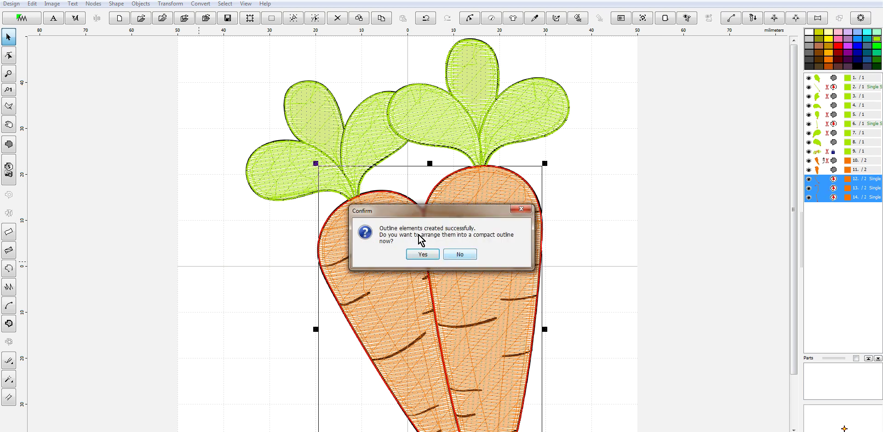
pyautogui.click(466, 257)
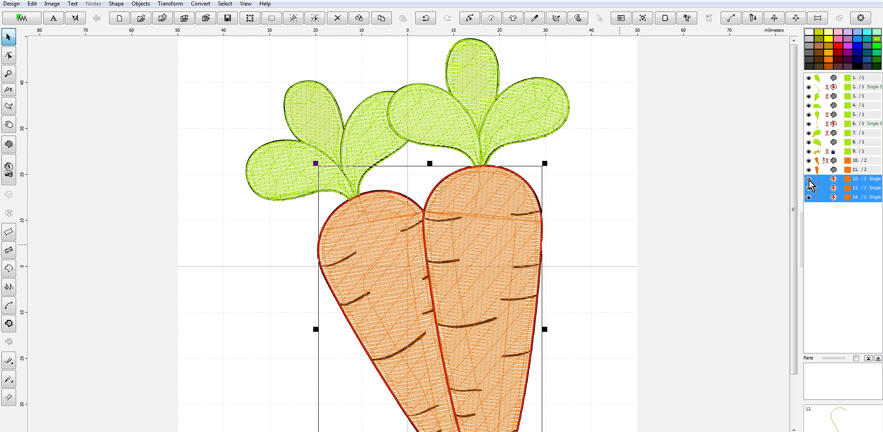
# - Change the three carrot outline elements to the Redwork sample and generate their stitches
pyautogui.rightClick(823, 189)
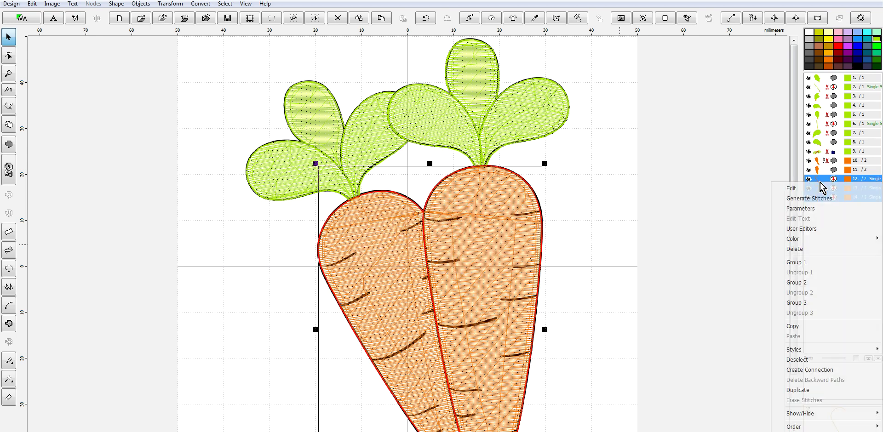
pyautogui.click(818, 208)
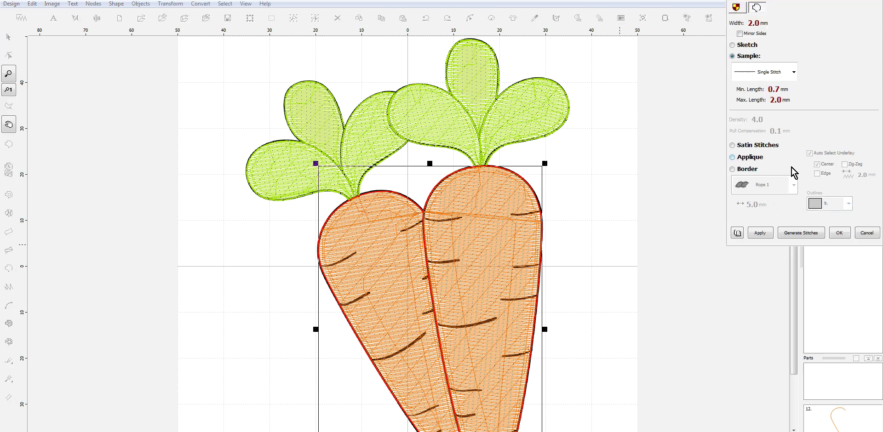
pyautogui.click(794, 72)
pyautogui.click(766, 123)
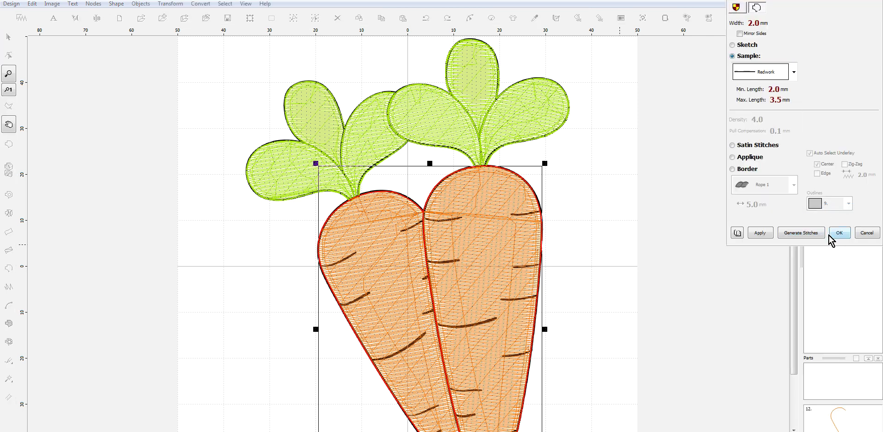
pyautogui.click(840, 234)
pyautogui.rightClick(822, 188)
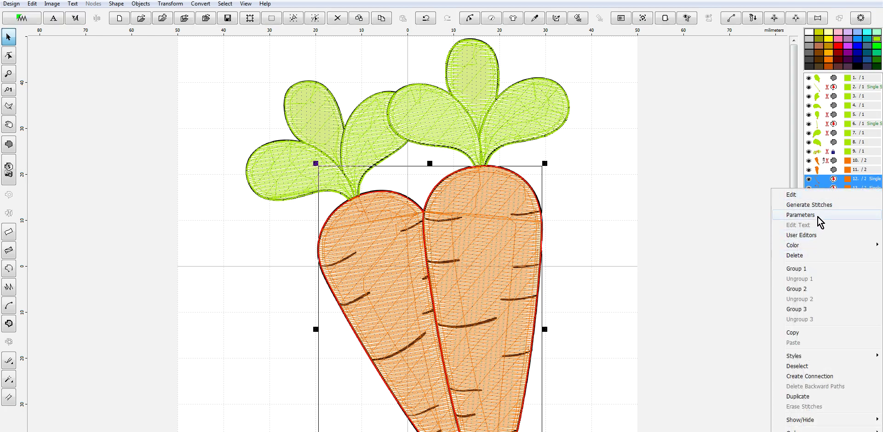
pyautogui.click(818, 206)
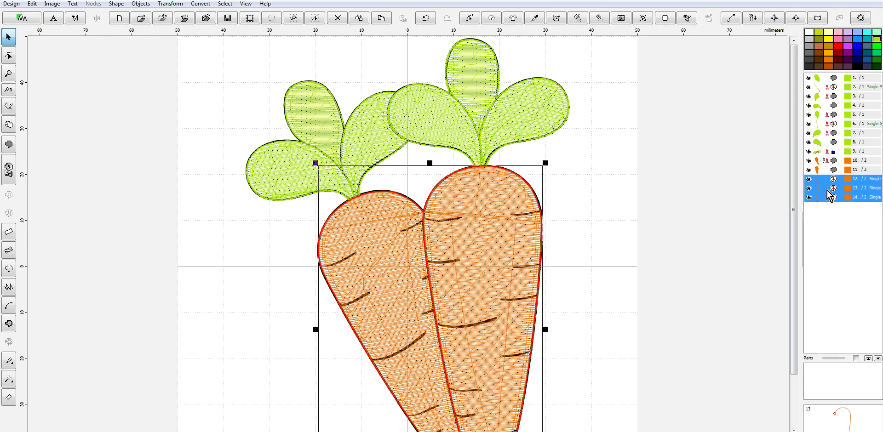
# - Hide both orange carrot fills so only the carrot outlines remain in view
pyautogui.click(822, 189)
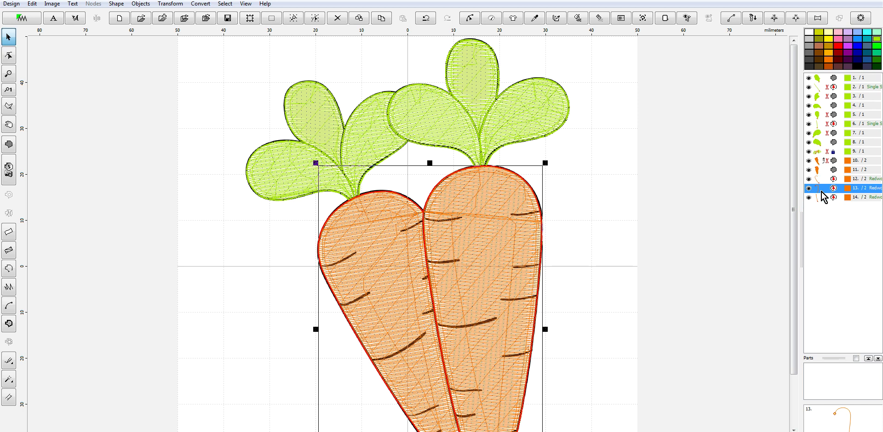
pyautogui.click(820, 168)
pyautogui.rightClick(819, 168)
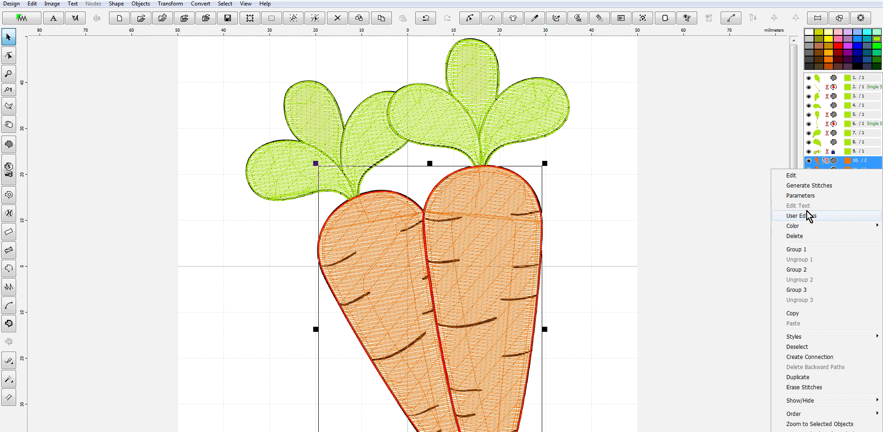
pyautogui.moveTo(828, 402)
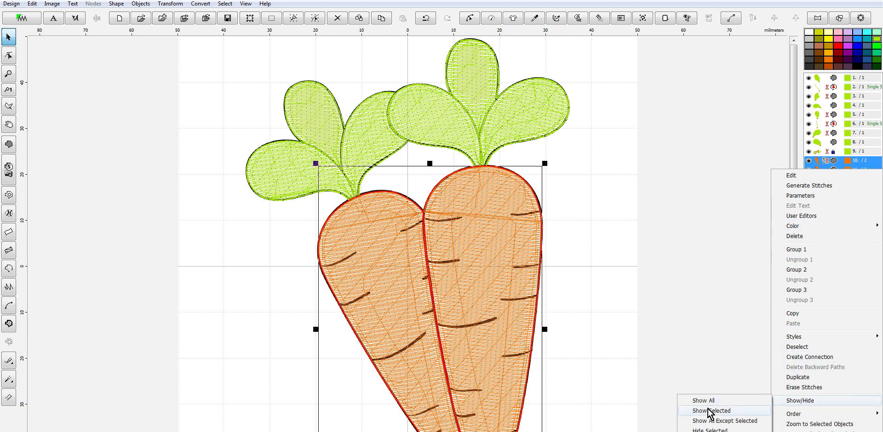
pyautogui.click(710, 429)
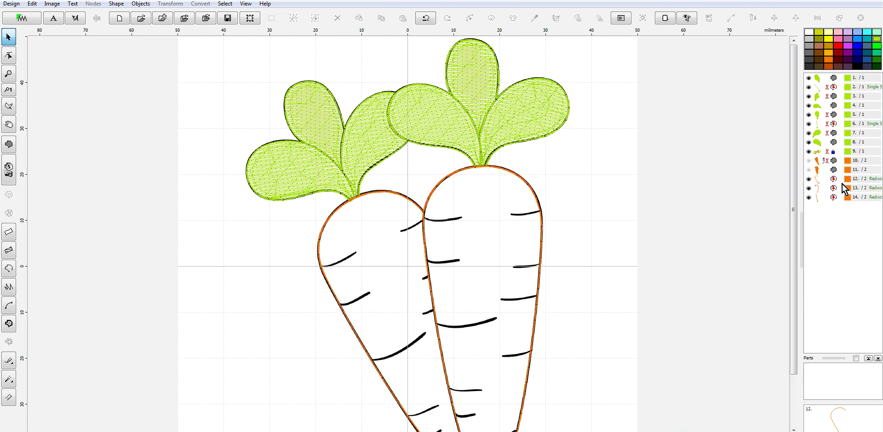
# - Arrange the three carrot outline elements into one compact outline and generate its stitches
pyautogui.click(818, 180)
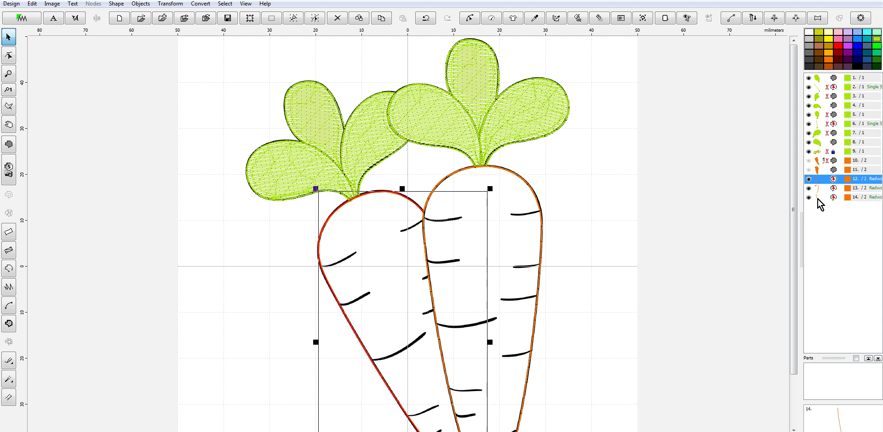
pyautogui.keyDown('shift'); pyautogui.click(819, 199); pyautogui.keyUp('shift')
pyautogui.click(796, 17)
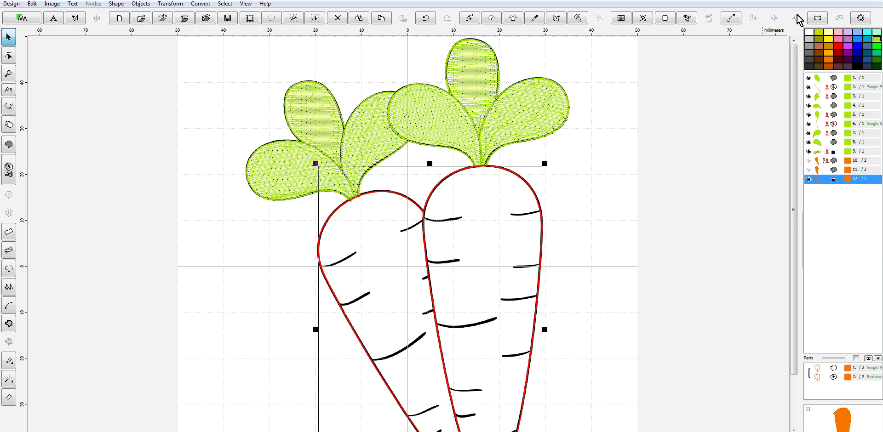
pyautogui.rightClick(823, 180)
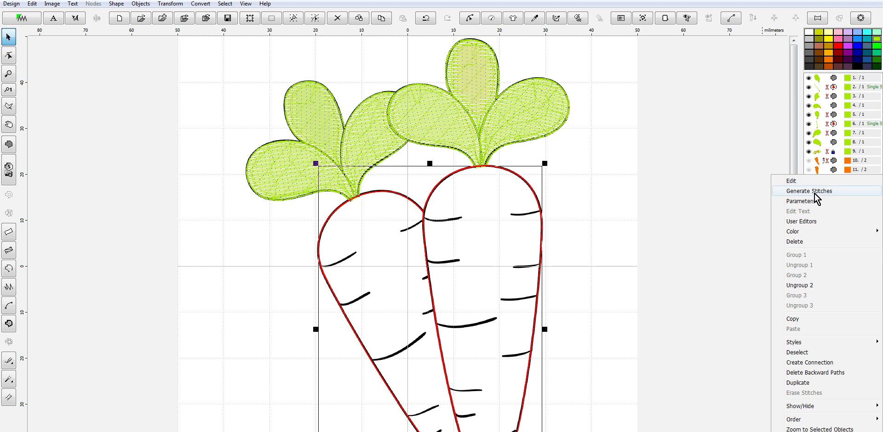
pyautogui.click(820, 192)
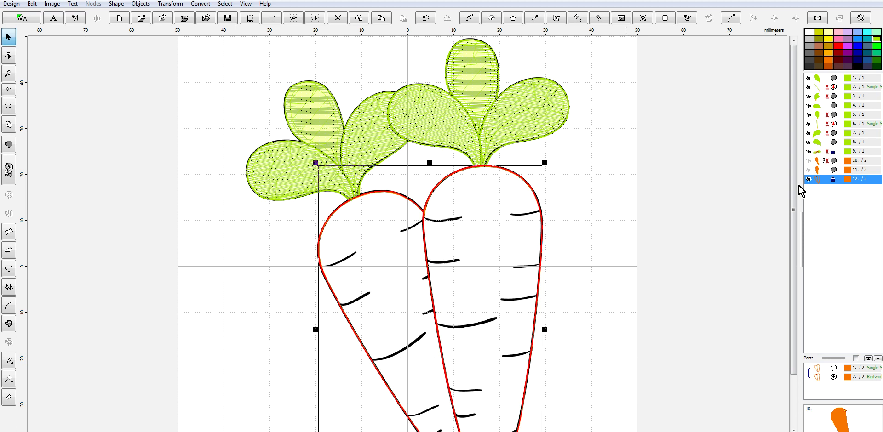
# - Show both hidden carrot fills again
pyautogui.click(819, 170)
pyautogui.keyDown('shift'); pyautogui.click(819, 161); pyautogui.keyUp('shift')
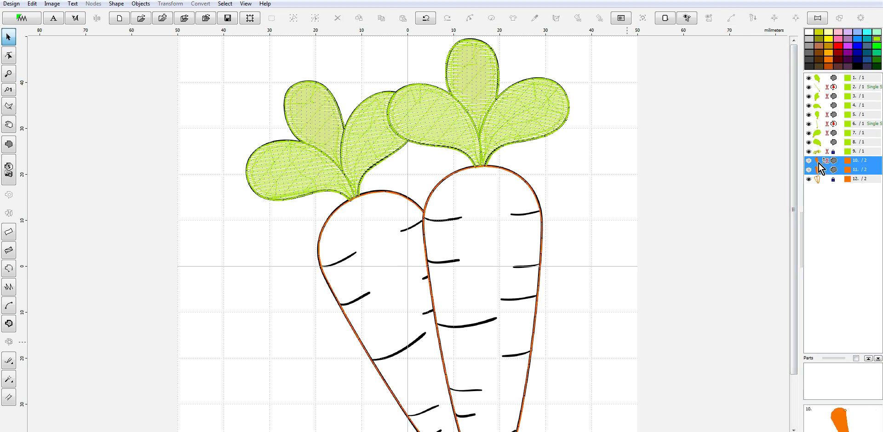
pyautogui.rightClick(819, 170)
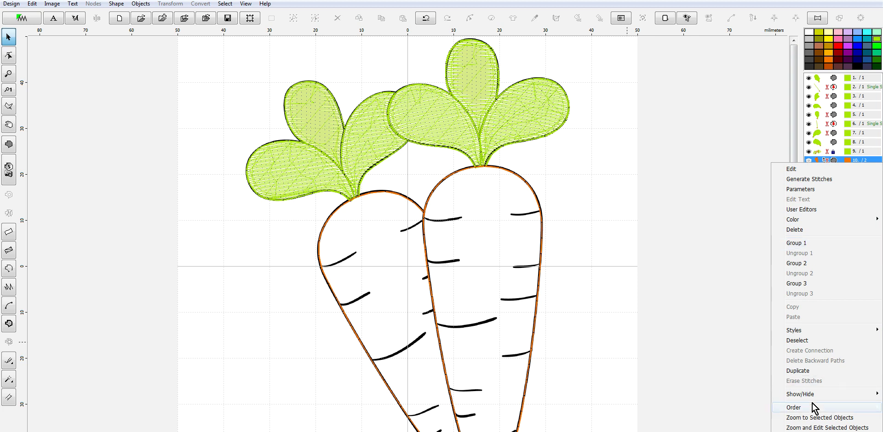
pyautogui.moveTo(812, 394)
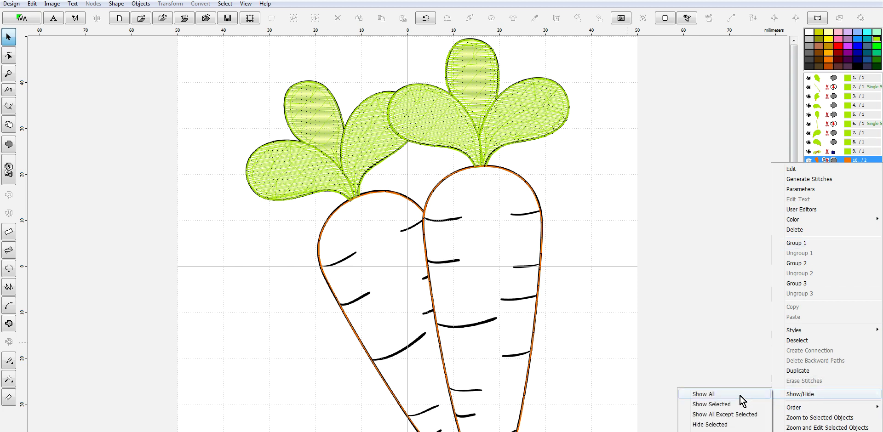
pyautogui.click(745, 396)
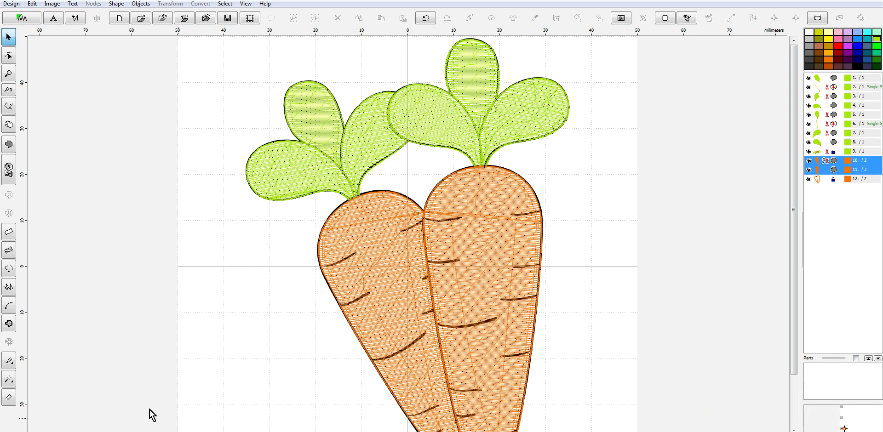
# - Examine the outlined carrots and leaves in the 3D stitch simulation, overall and close up
pyautogui.press('t')
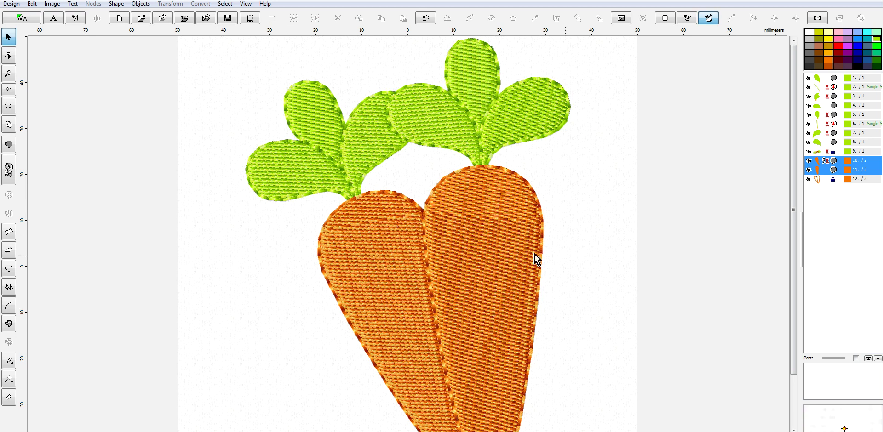
pyautogui.scroll(-4, 501, 276)
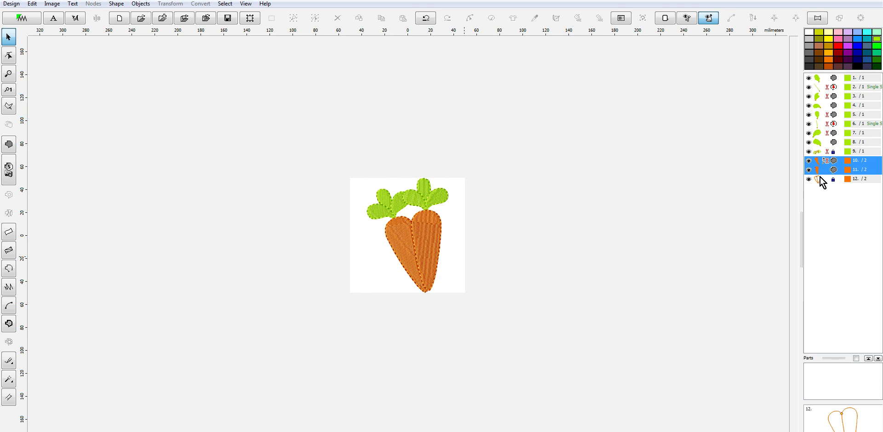
pyautogui.scroll(5, 405, 228)
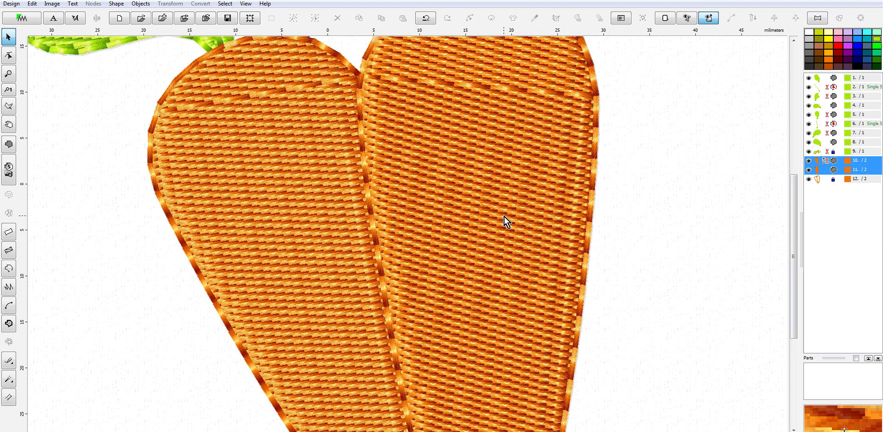
# - Toggle the carrot outline's visibility repeatedly to compare the carrot edges with and without Redwork stitching
pyautogui.click(808, 180)
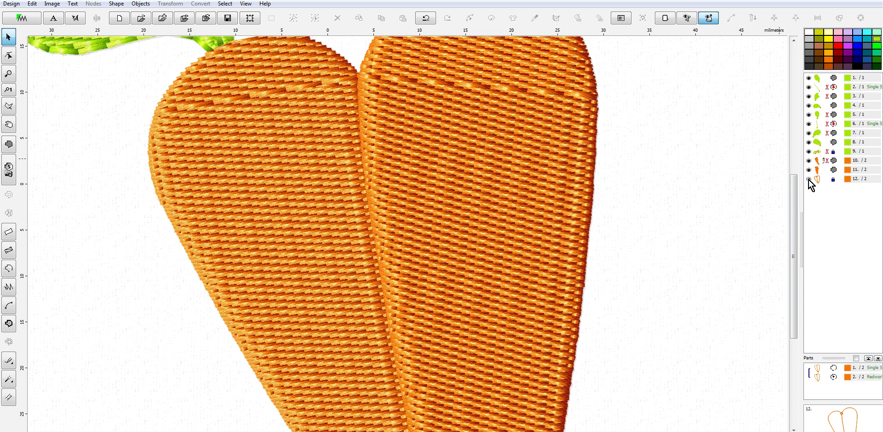
pyautogui.click(808, 180)
pyautogui.click(809, 180)
pyautogui.click(809, 180)
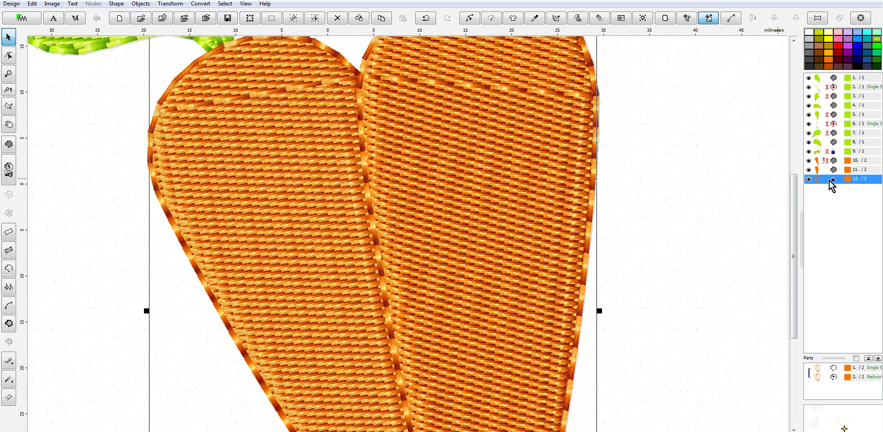
pyautogui.click(809, 180)
pyautogui.click(808, 179)
pyautogui.click(809, 180)
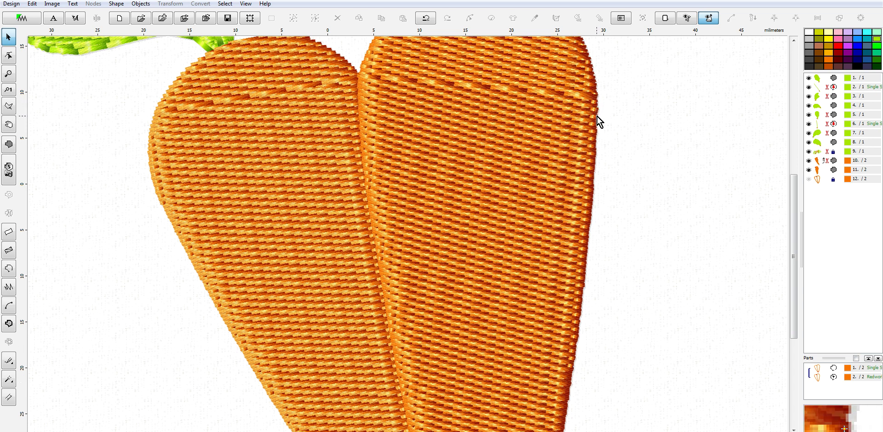
pyautogui.click(813, 180)
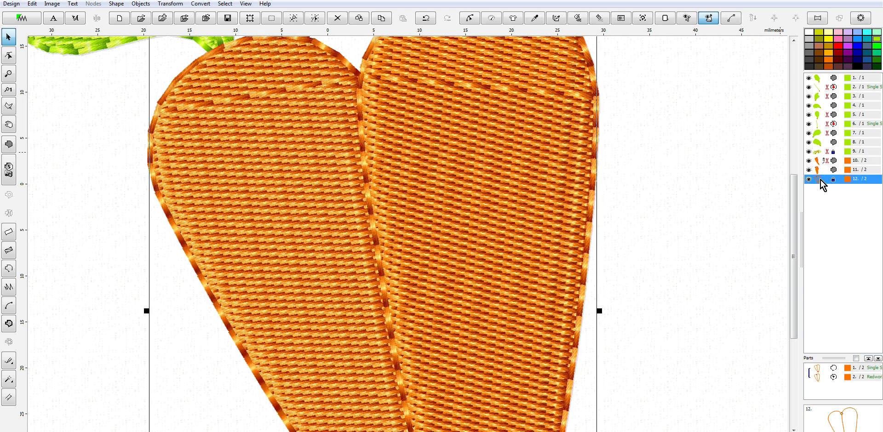
# - Delete the arranged orange carrot outline, leaving the two carrot fills and the green leaf outline in place
pyautogui.rightClick(816, 181)
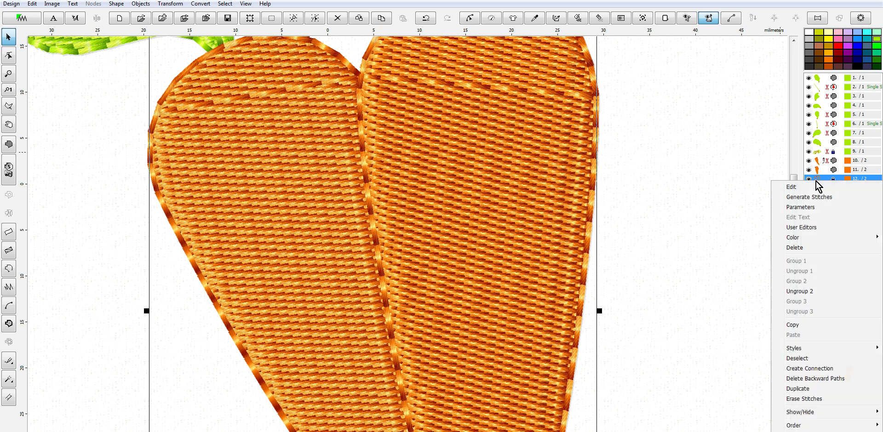
pyautogui.keyDown('ctrl'); pyautogui.click(821, 153); pyautogui.keyUp('ctrl')
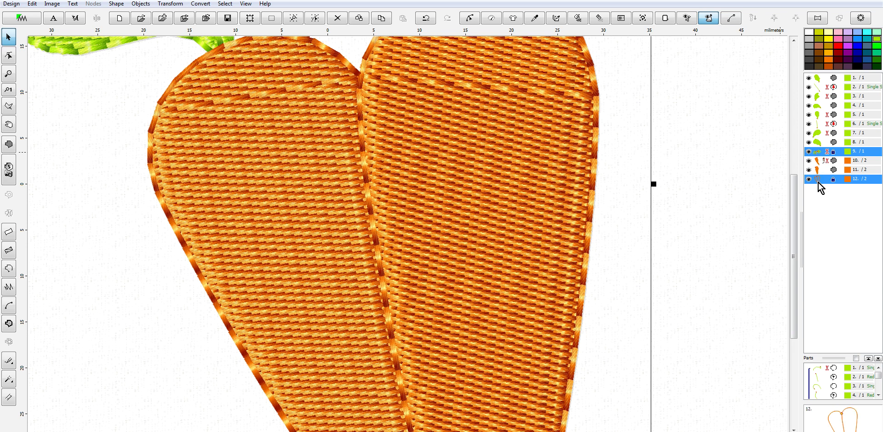
pyautogui.click(822, 151)
pyautogui.scroll(-2, 704, 174)
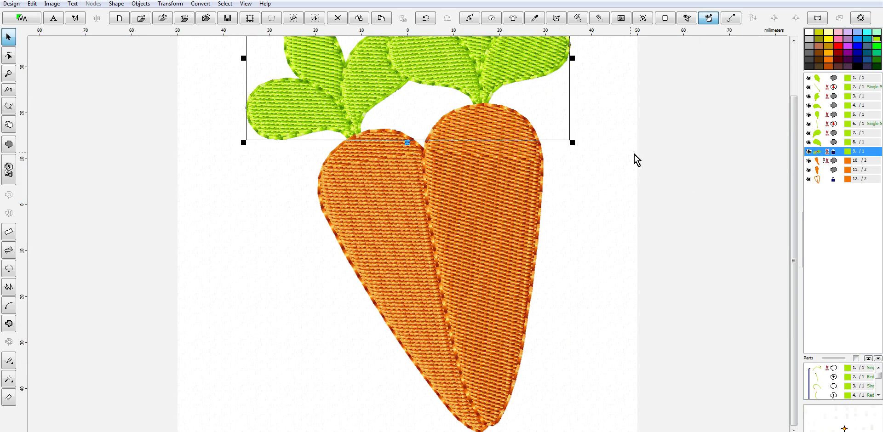
pyautogui.scroll(1, 538, 120)
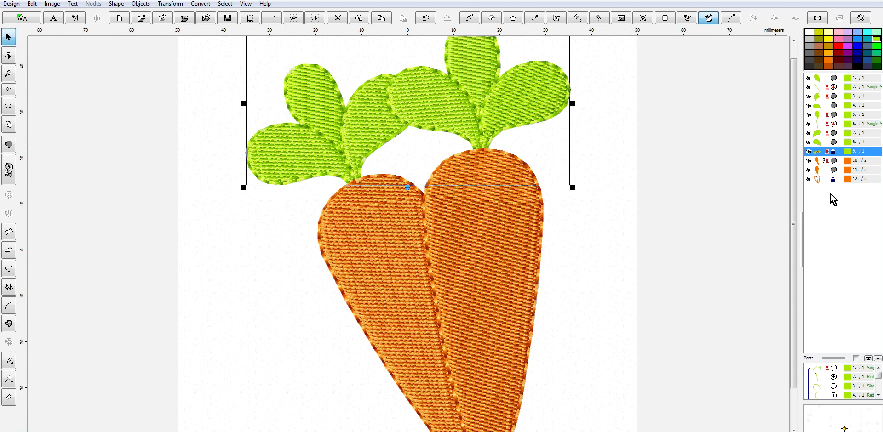
pyautogui.click(819, 179)
pyautogui.rightClick(819, 179)
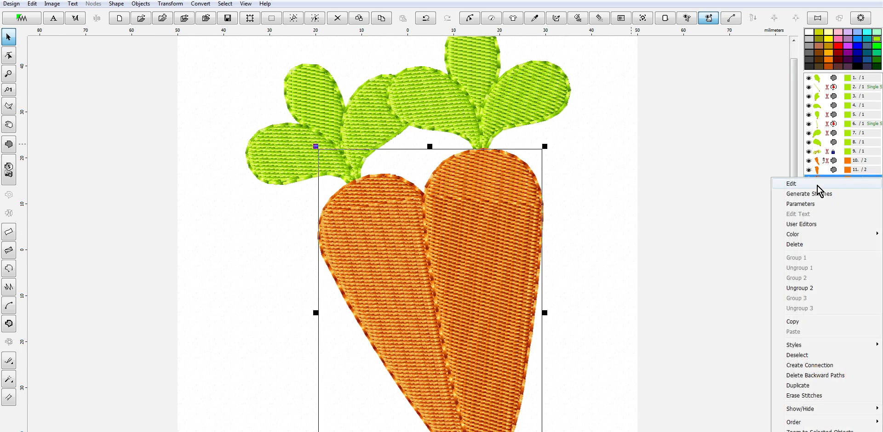
pyautogui.click(802, 245)
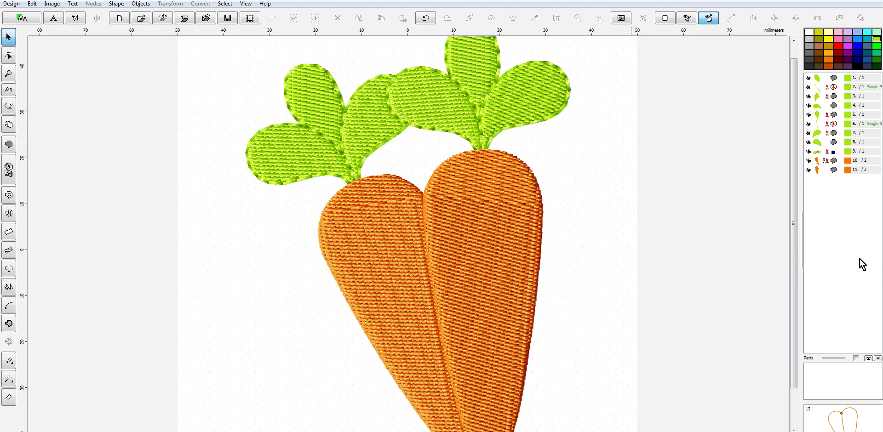
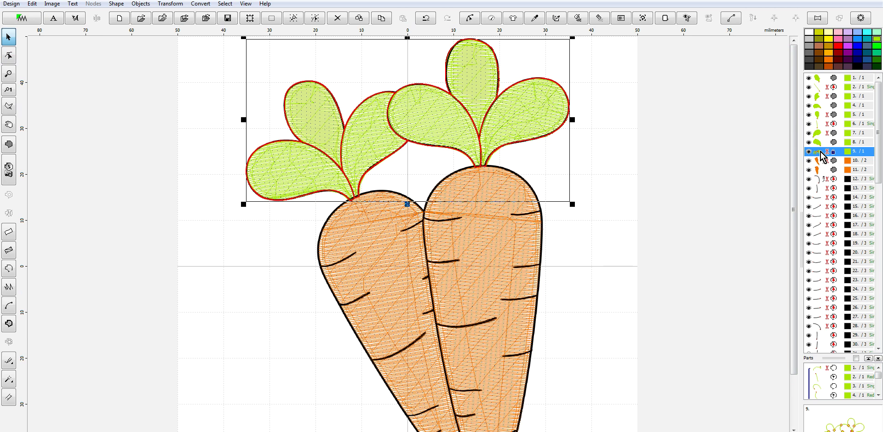
# - Hide all nine green leaf objects, including the leaf outline
pyautogui.keyDown('shift'); pyautogui.click(818, 79); pyautogui.keyUp('shift')
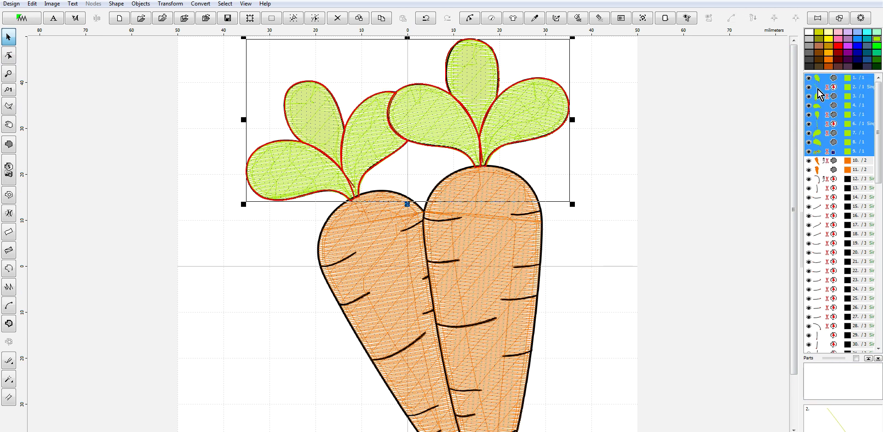
pyautogui.rightClick(819, 92)
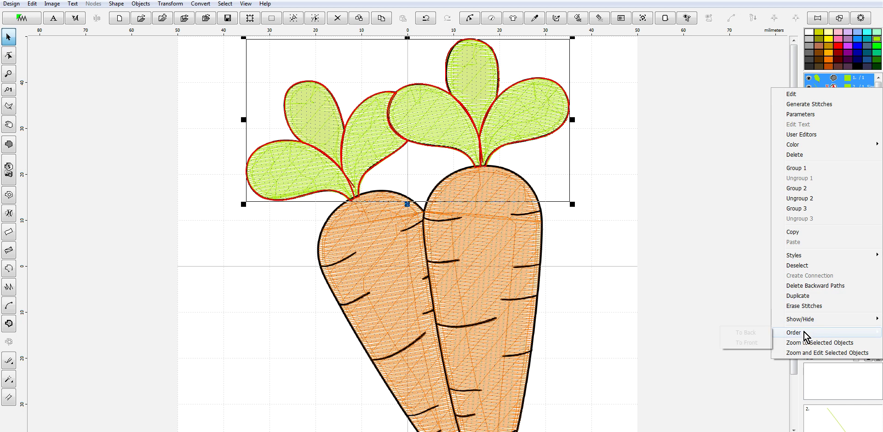
pyautogui.moveTo(806, 328)
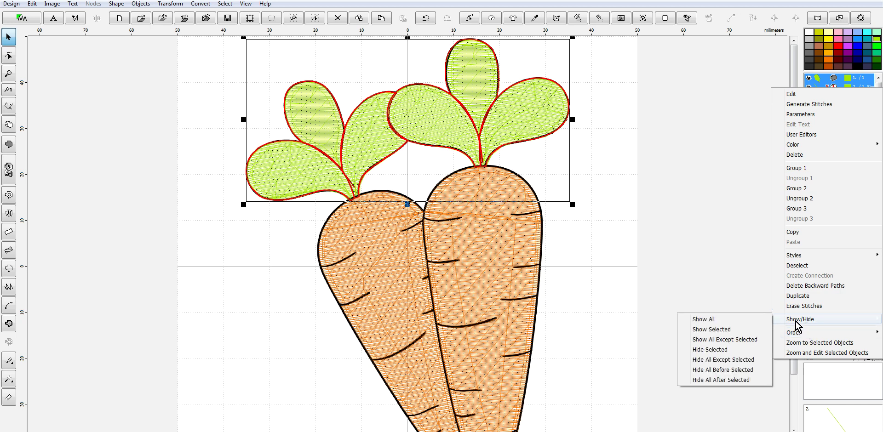
pyautogui.click(719, 350)
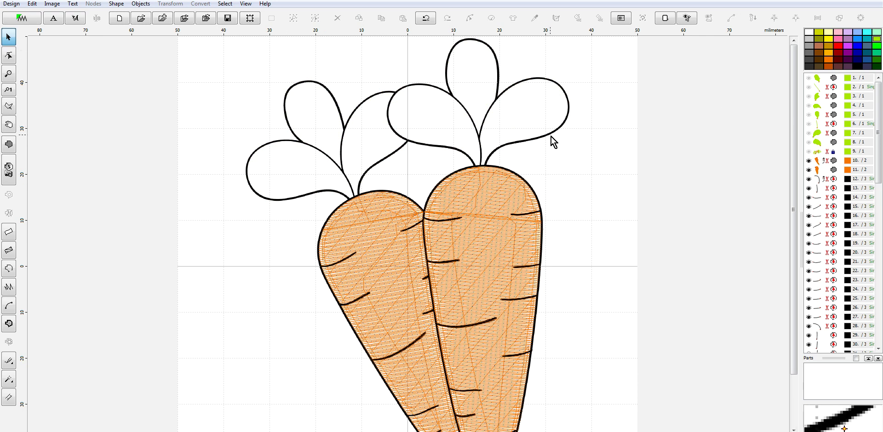
# - Delete the black outline segments of the right carrot's rightmost leaf, the right side of its upper leaf and the adjoining stem
pyautogui.click(812, 151)
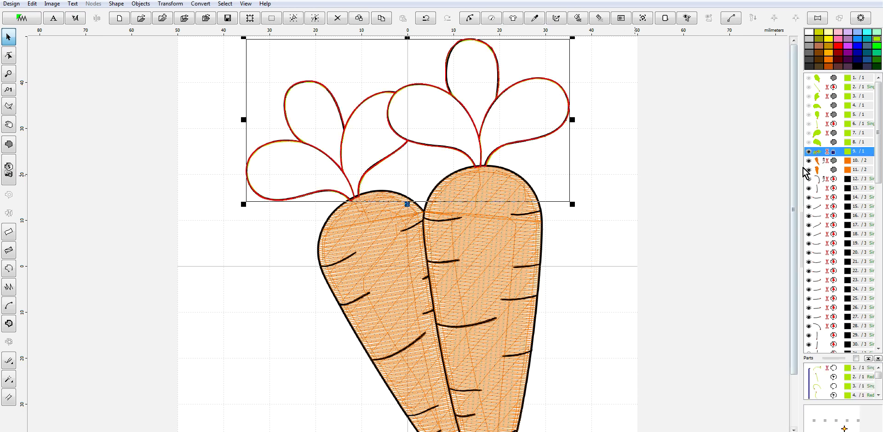
pyautogui.click(809, 152)
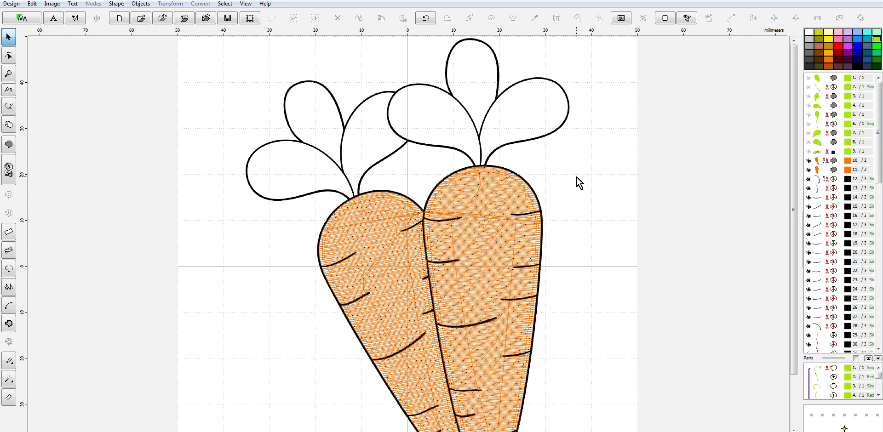
pyautogui.click(535, 137)
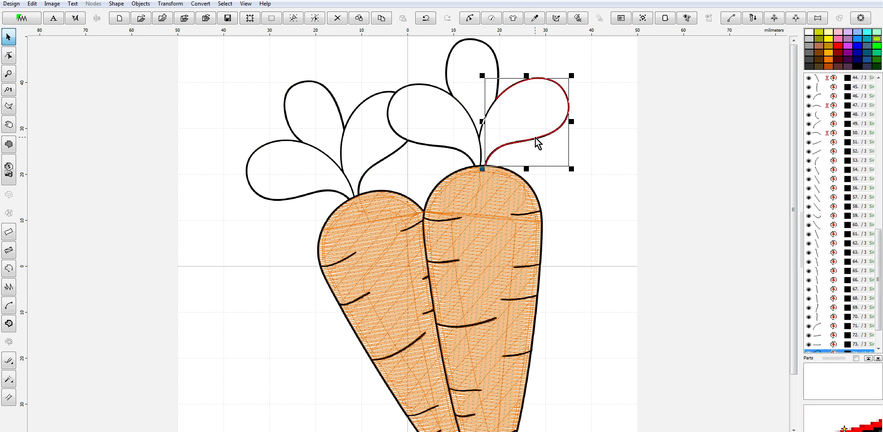
pyautogui.click(531, 132)
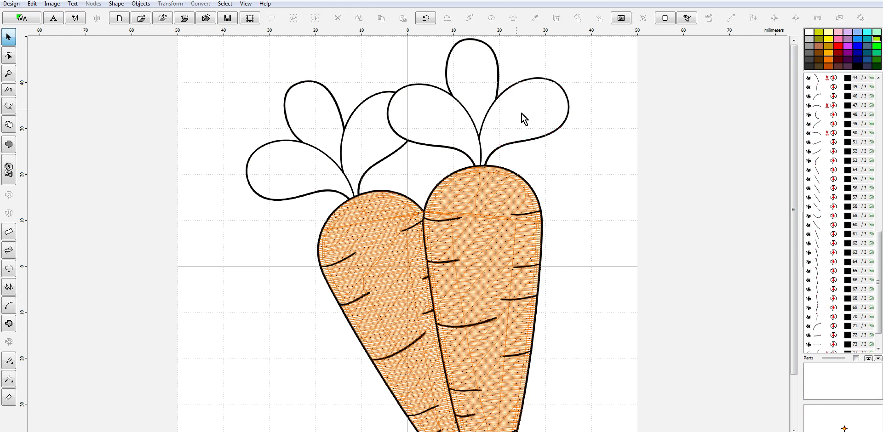
pyautogui.click(500, 91)
pyautogui.click(504, 94)
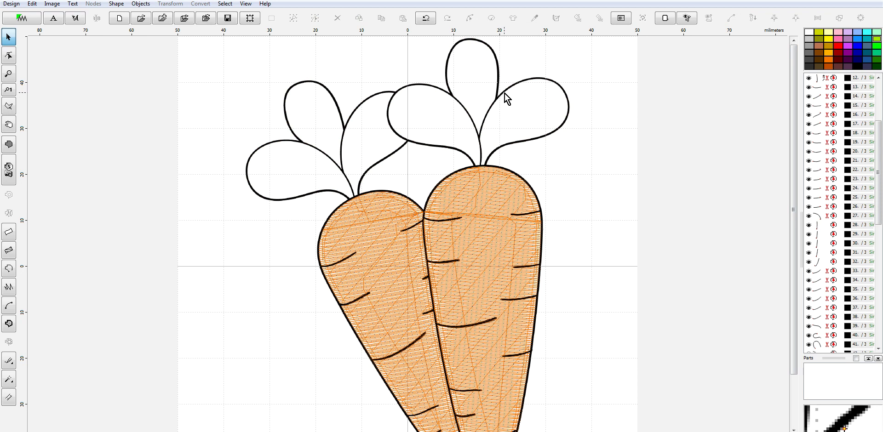
pyautogui.click(464, 110)
pyautogui.click(465, 104)
pyautogui.click(479, 139)
pyautogui.click(458, 125)
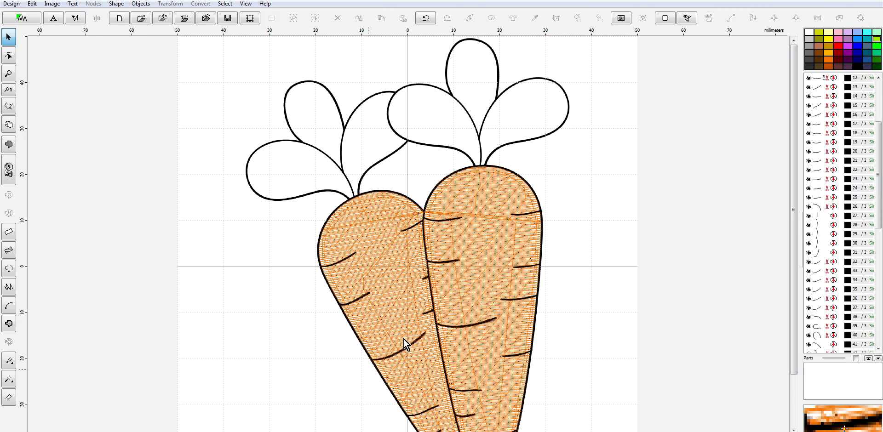
# - In the 3D stitch simulation, delete the remaining black outline segments around the right carrot's leaves
pyautogui.press('t')
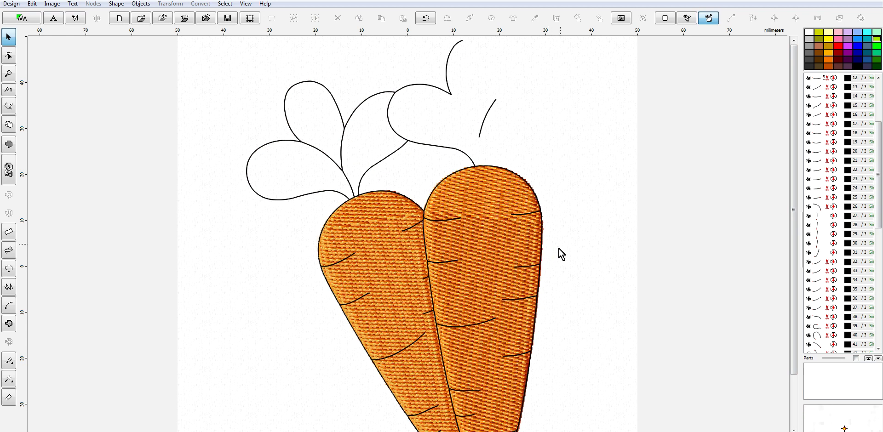
pyautogui.click(485, 121)
pyautogui.press('Delete')
pyautogui.click(449, 71)
pyautogui.press('Delete')
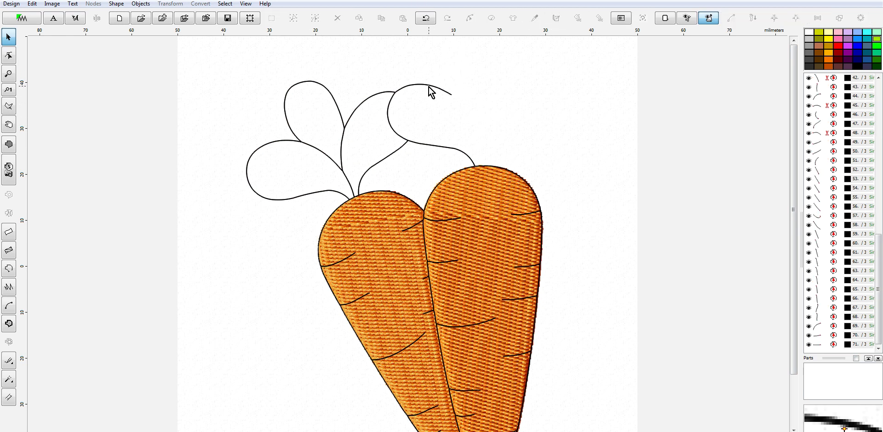
pyautogui.click(432, 87)
pyautogui.press('Delete')
pyautogui.click(389, 112)
pyautogui.press('Delete')
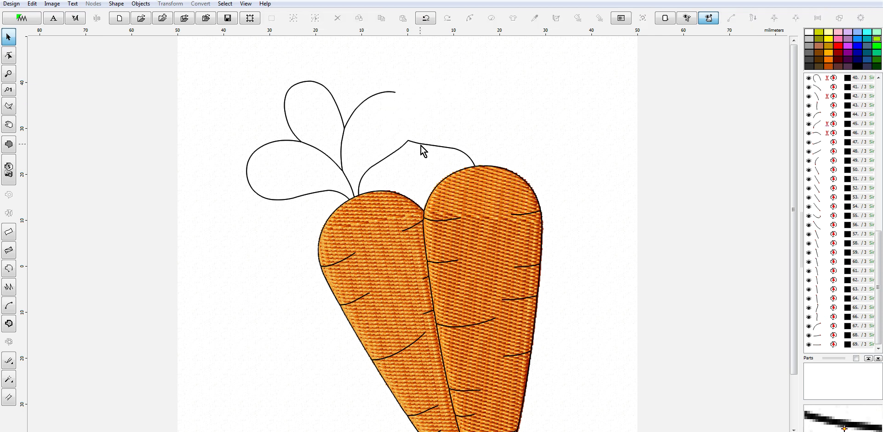
pyautogui.click(421, 144)
pyautogui.press('Delete')
# - Delete every black outline segment around the left carrot's leaves, keeping the carrots' black outlines and detail lines
pyautogui.click(393, 153)
pyautogui.press('Delete')
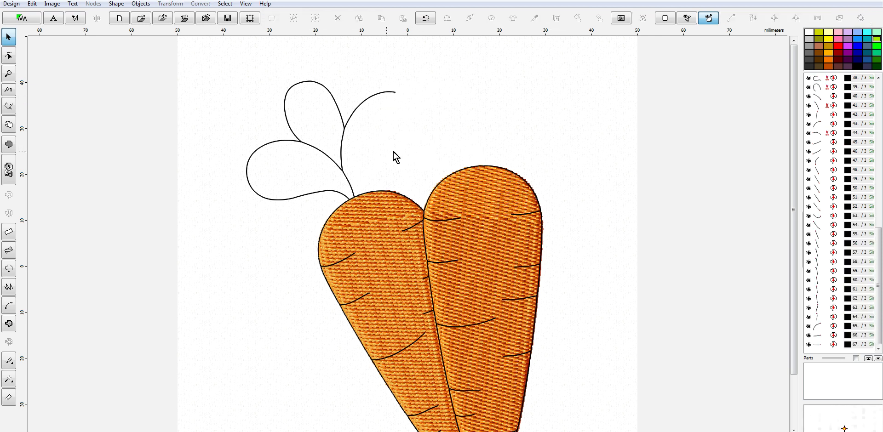
pyautogui.click(361, 108)
pyautogui.press('Delete')
pyautogui.click(335, 104)
pyautogui.press('Delete')
pyautogui.click(313, 148)
pyautogui.press('Delete')
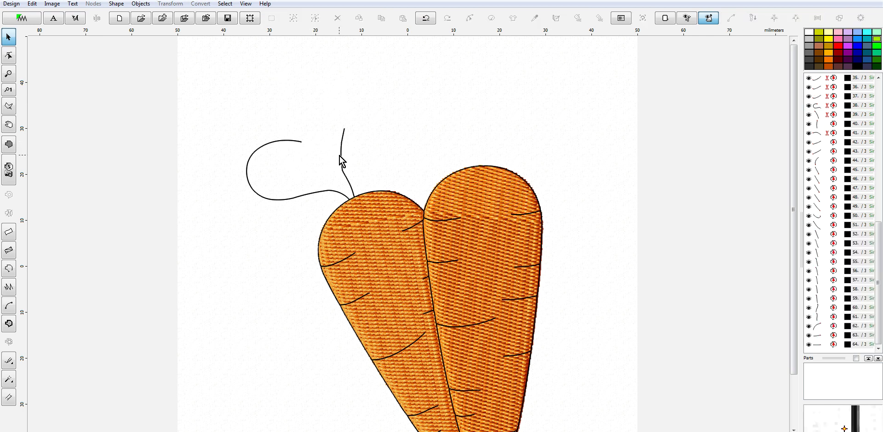
pyautogui.click(342, 160)
pyautogui.press('Delete')
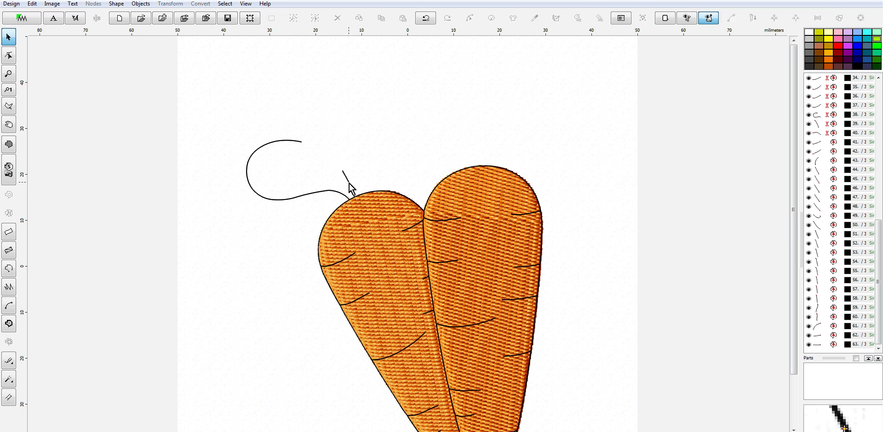
pyautogui.click(350, 190)
pyautogui.press('Delete')
pyautogui.click(298, 142)
pyautogui.press('Delete')
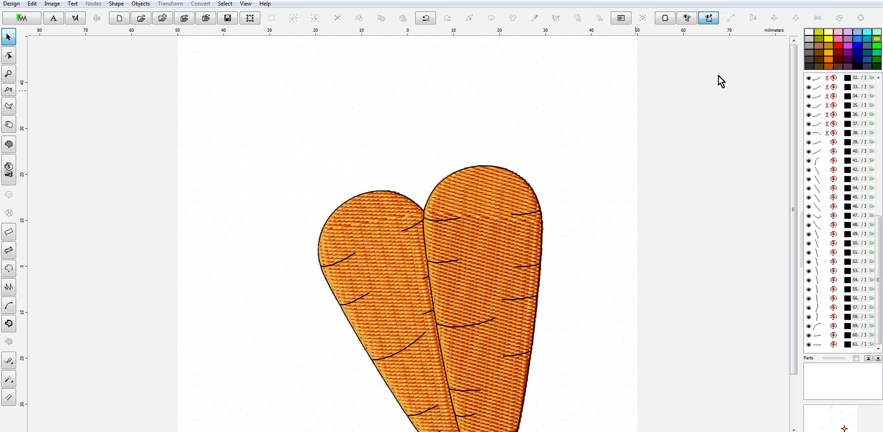
# - Select all the black carrot outline and detail lines and set their sample stitch to Redwork
pyautogui.scroll(-1, 534, 198)
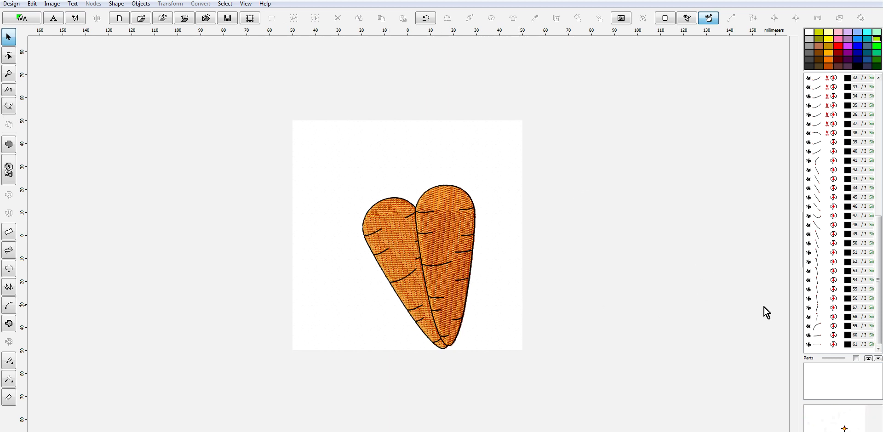
pyautogui.click(821, 343)
pyautogui.scroll(1, 879, 227)
pyautogui.moveTo(880, 227); pyautogui.dragTo(879, 105)
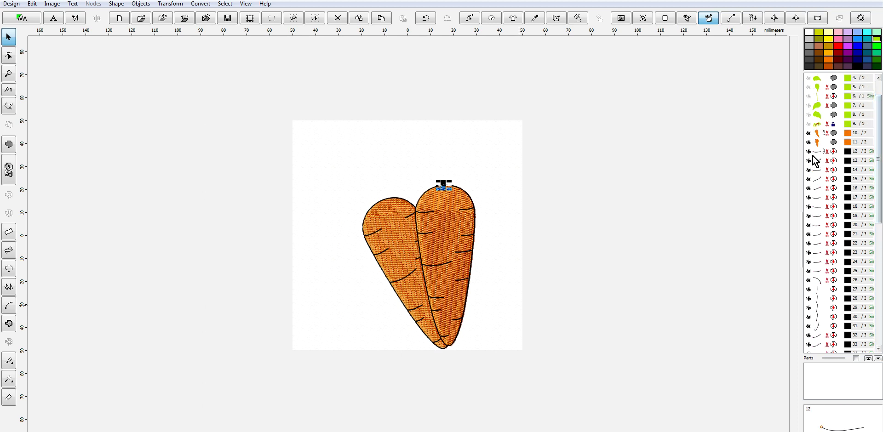
pyautogui.keyDown('shift'); pyautogui.click(818, 157); pyautogui.keyUp('shift')
pyautogui.rightClick(818, 157)
pyautogui.click(813, 181)
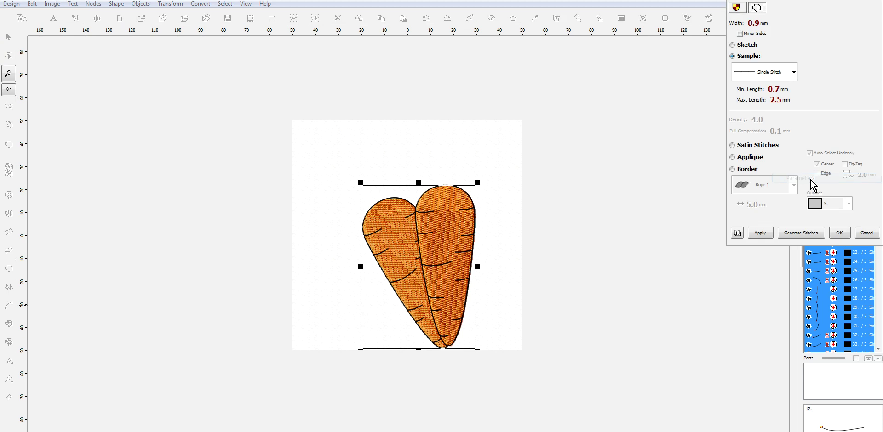
pyautogui.click(794, 72)
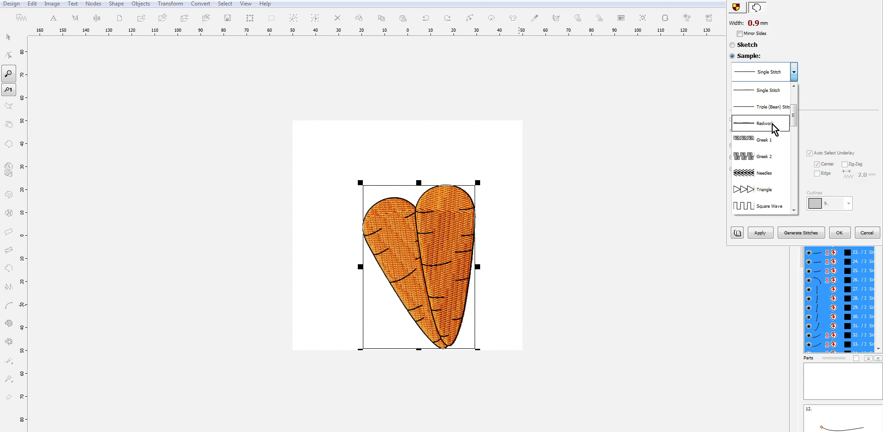
pyautogui.click(775, 125)
pyautogui.click(838, 233)
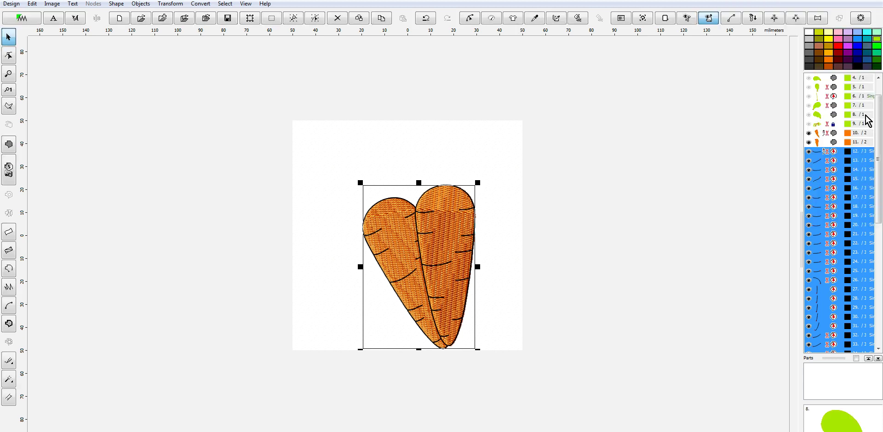
# - Arrange the selected black carrot lines into one connected outline object and generate its stitches
pyautogui.click(797, 19)
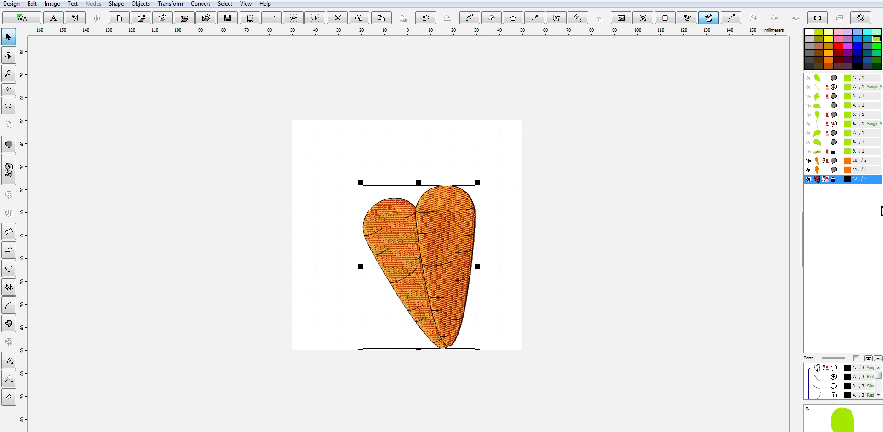
pyautogui.rightClick(824, 180)
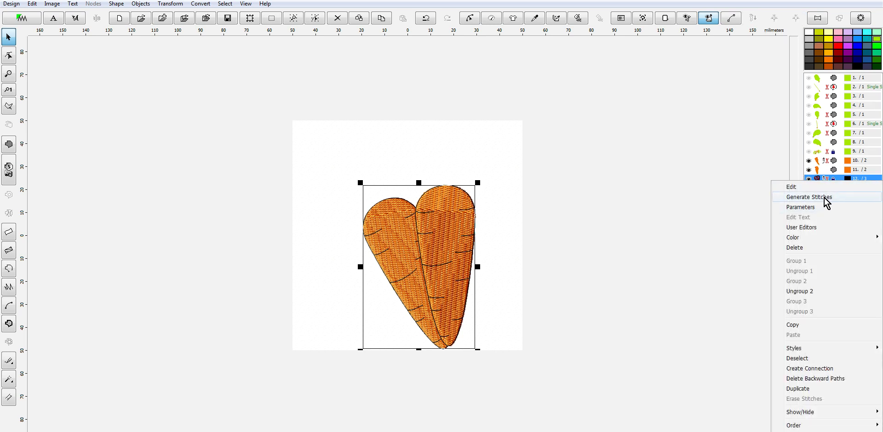
pyautogui.click(826, 198)
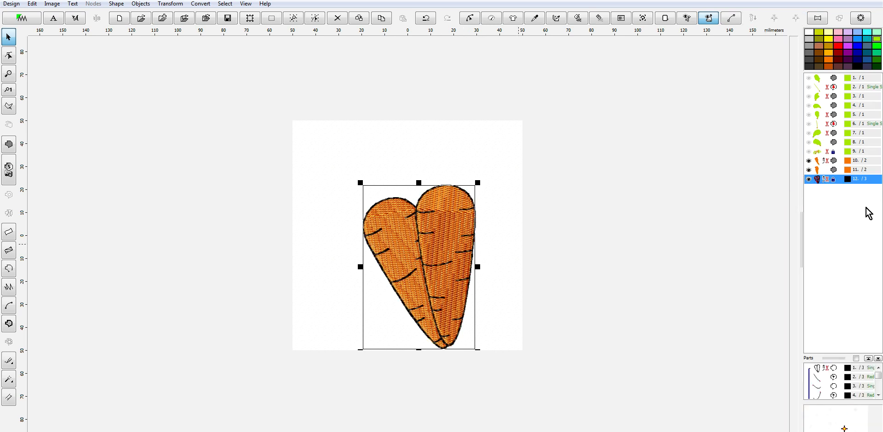
# - Recolor the second carrot fill and the arranged carrot outline with Madeira Rayon 1178 Orange from the thread catalog
pyautogui.keyDown('shift'); pyautogui.click(818, 170); pyautogui.keyUp('shift')
pyautogui.rightClick(817, 170)
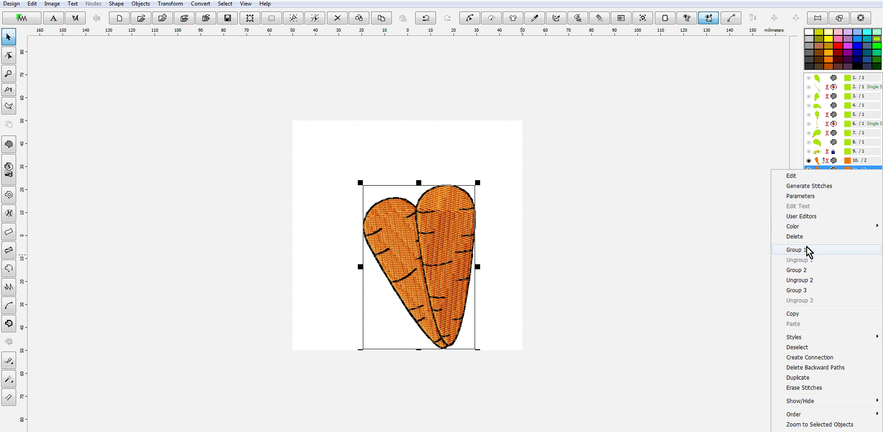
pyautogui.moveTo(796, 227)
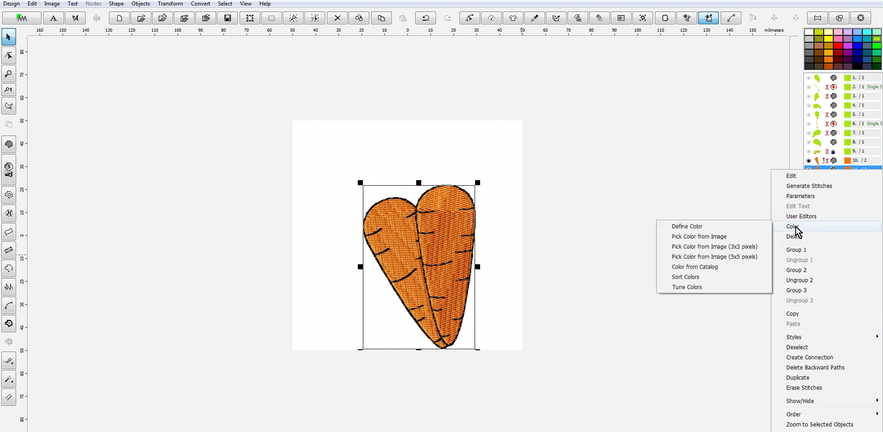
pyautogui.click(701, 268)
pyautogui.click(324, 173)
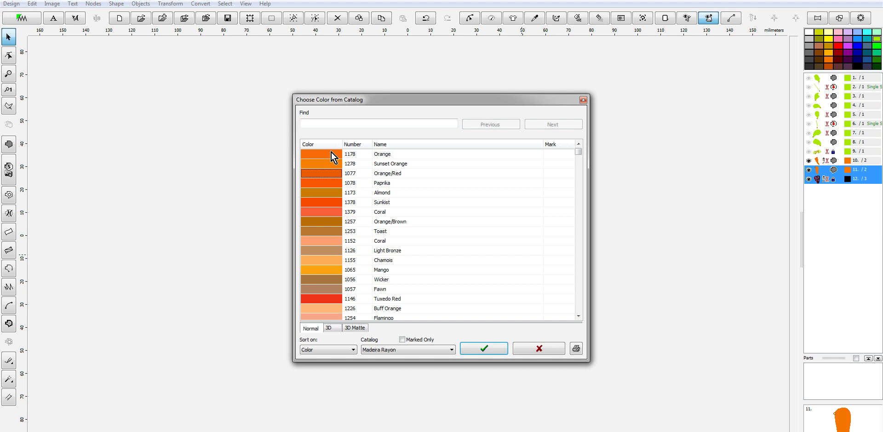
pyautogui.click(488, 349)
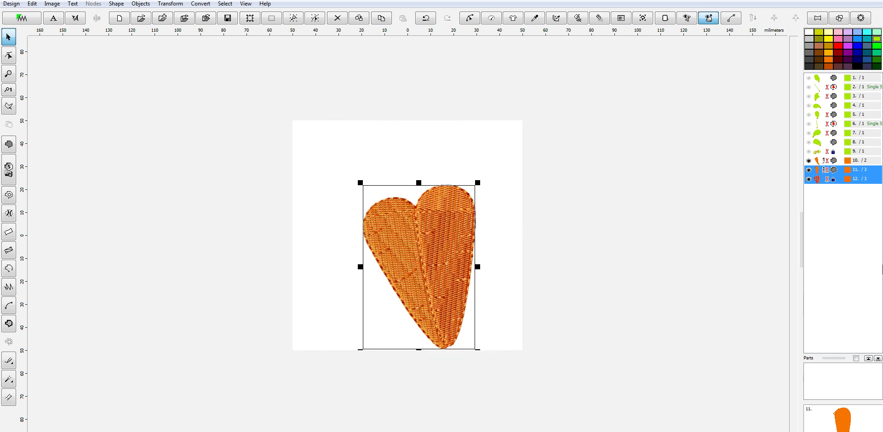
# - Recolor only the arranged carrot outline and detail lines with Madeira Rayon 1077 Orange/Red from the thread catalog
pyautogui.click(822, 180)
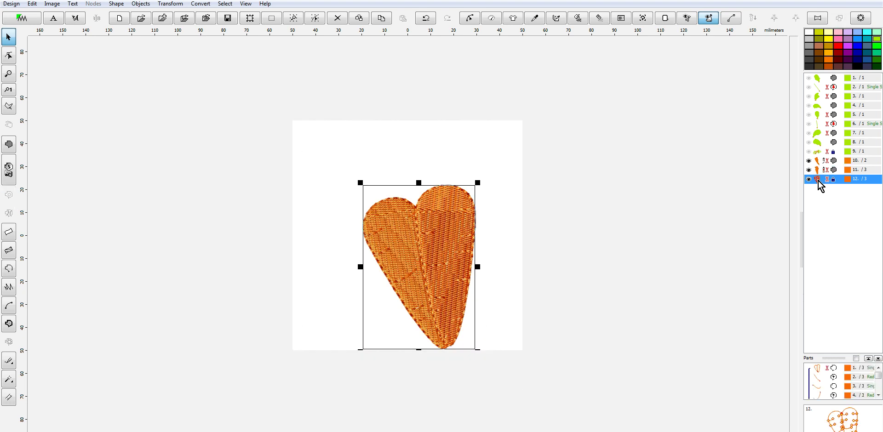
pyautogui.rightClick(818, 181)
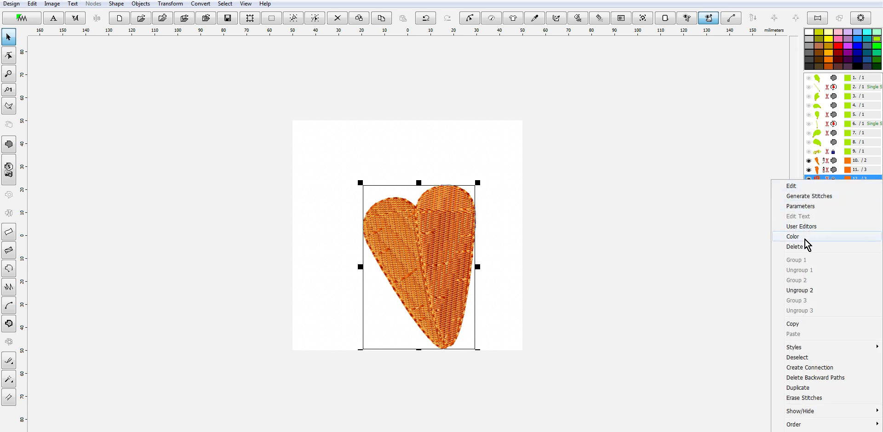
pyautogui.moveTo(782, 238)
pyautogui.click(695, 277)
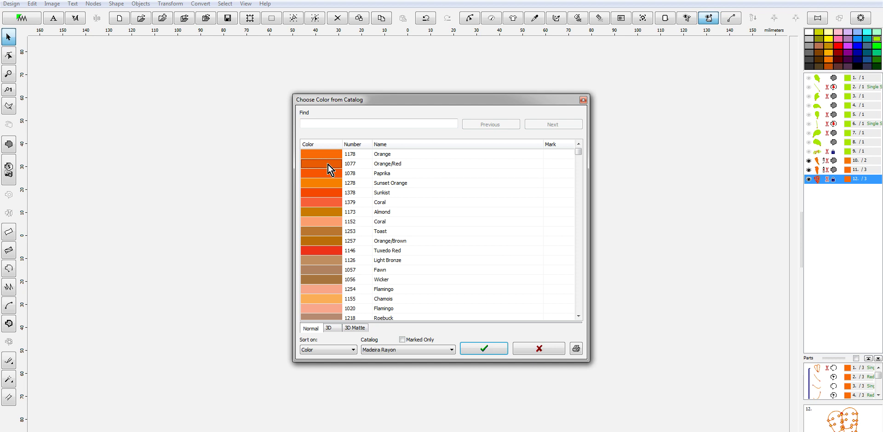
pyautogui.click(482, 349)
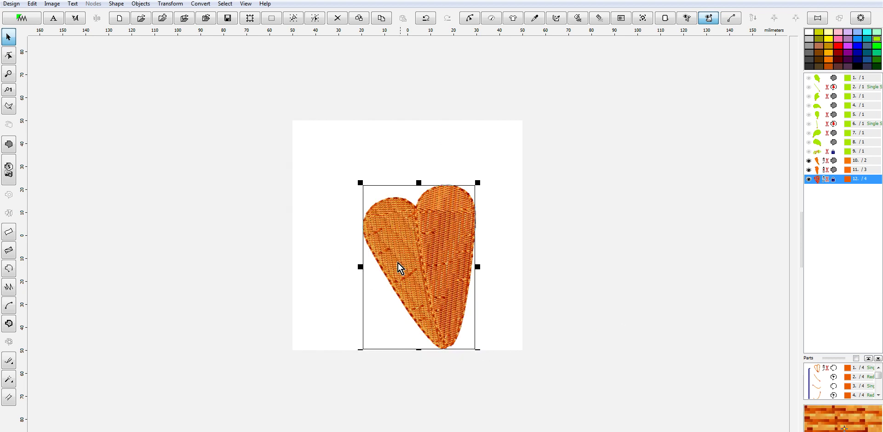
# - Check the recolored carrot details close up and show all the hidden green leaf objects again
pyautogui.scroll(4, 473, 263)
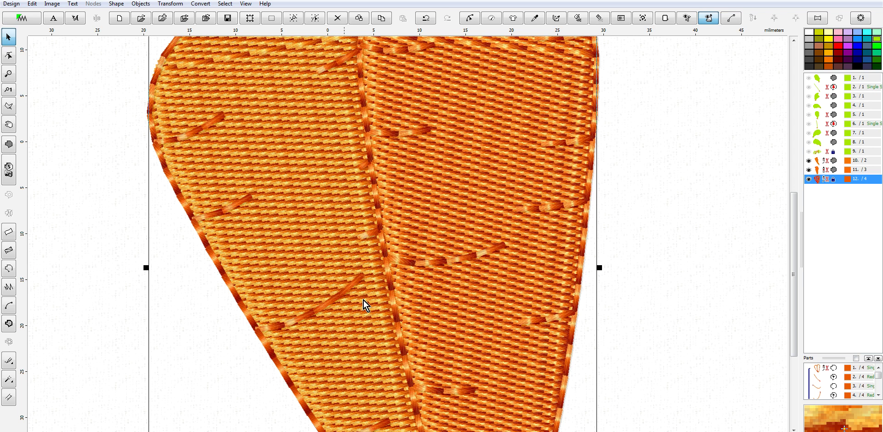
pyautogui.scroll(-2, 468, 252)
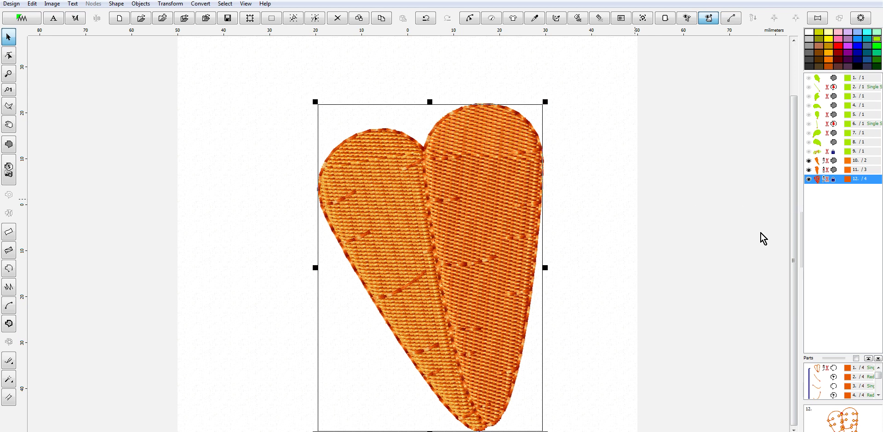
pyautogui.click(824, 140)
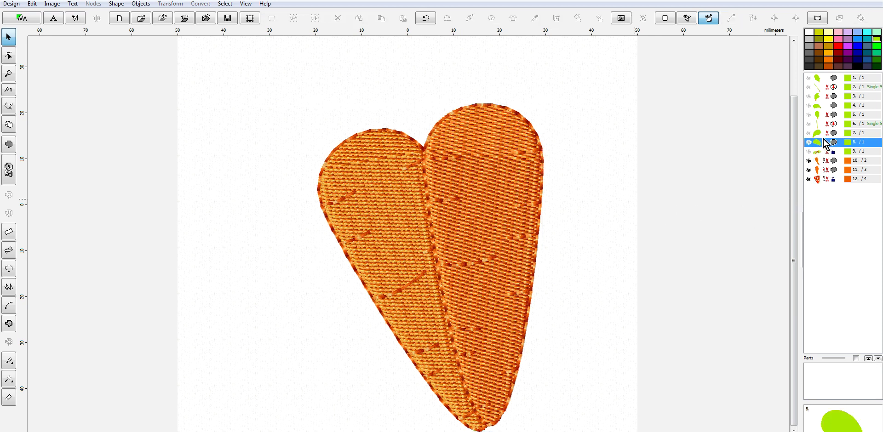
pyautogui.rightClick(821, 154)
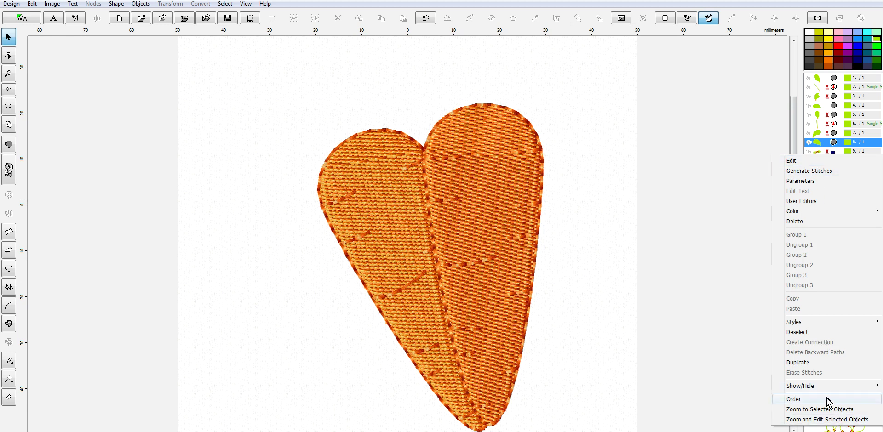
pyautogui.moveTo(799, 386)
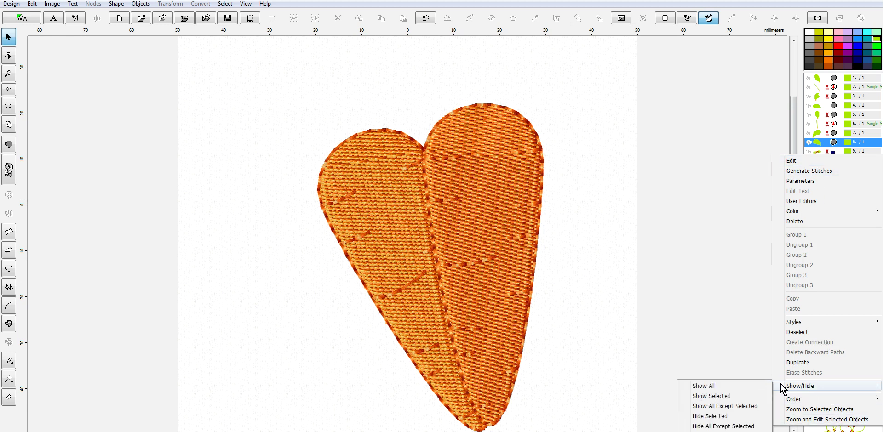
pyautogui.click(725, 387)
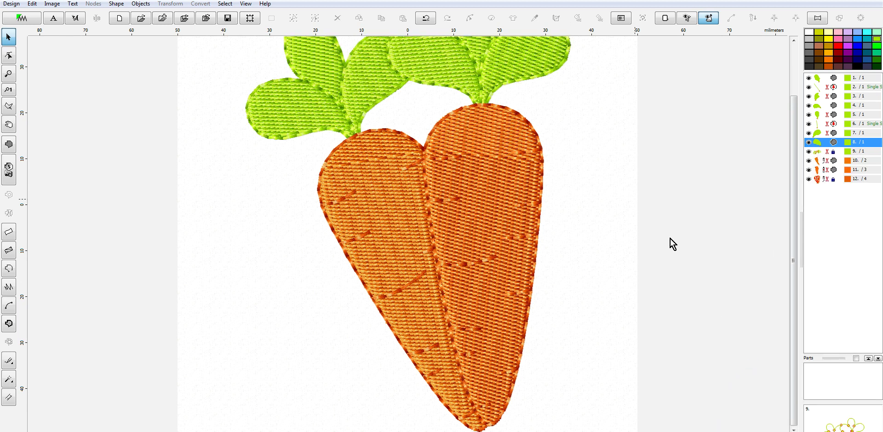
# - Select the arranged carrot outline in the full design and review the transformation commands available for it
pyautogui.scroll(-1, 629, 249)
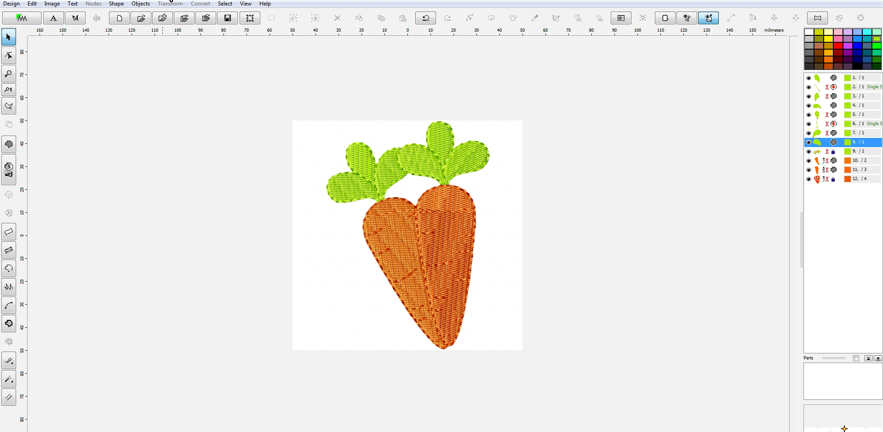
pyautogui.click(460, 236)
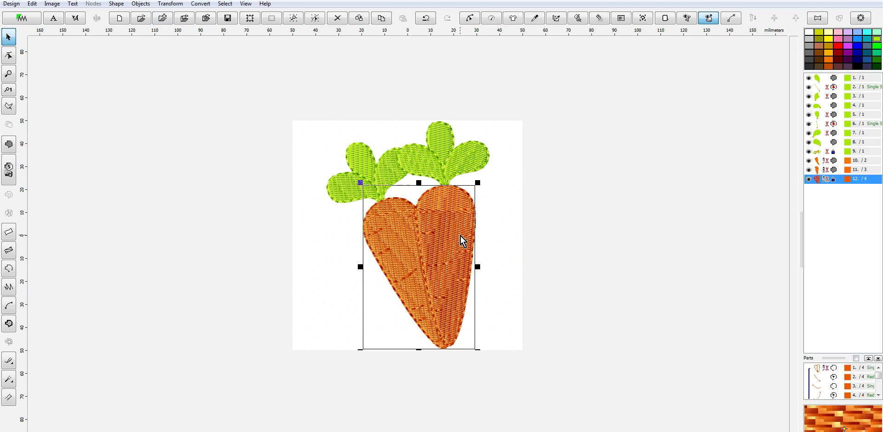
pyautogui.click(169, 4)
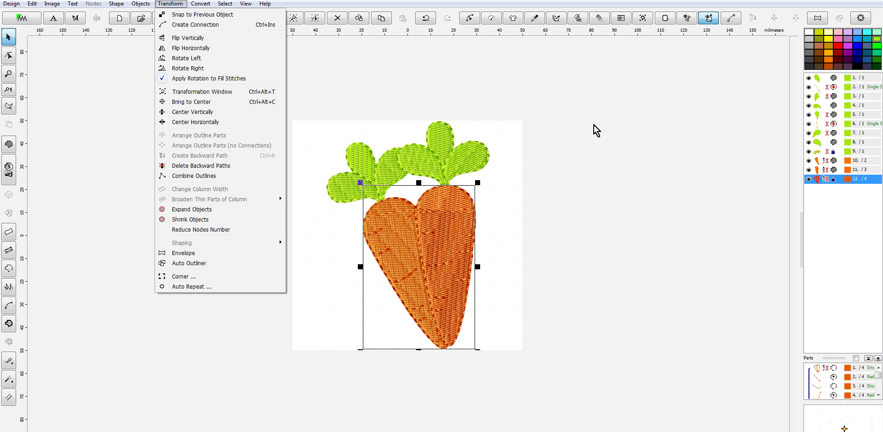
pyautogui.click(10, 381)
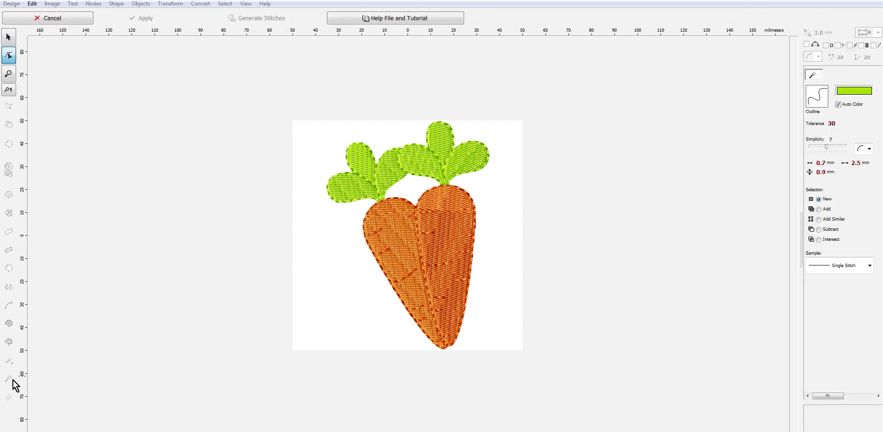
pyautogui.click(402, 278)
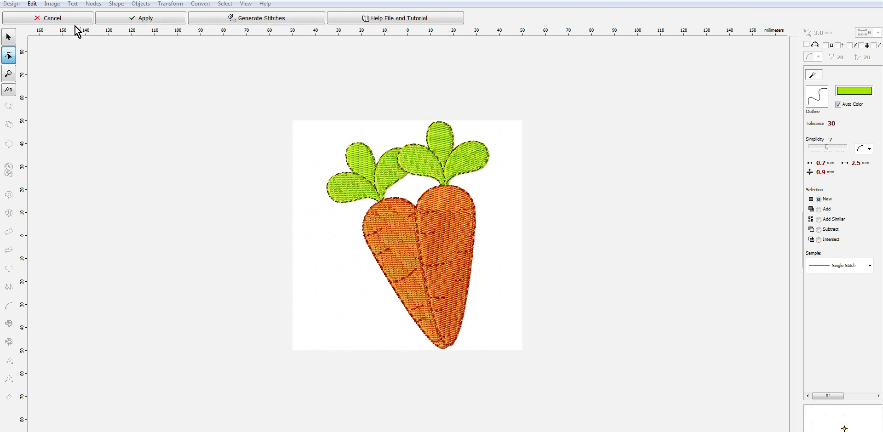
pyautogui.click(50, 18)
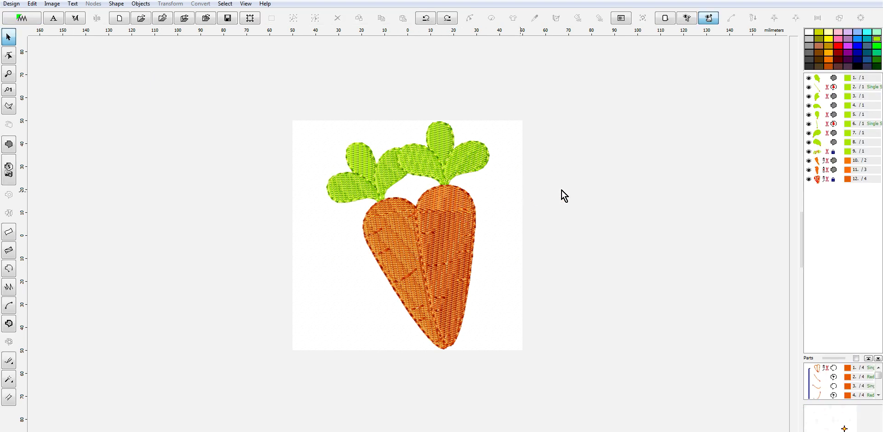